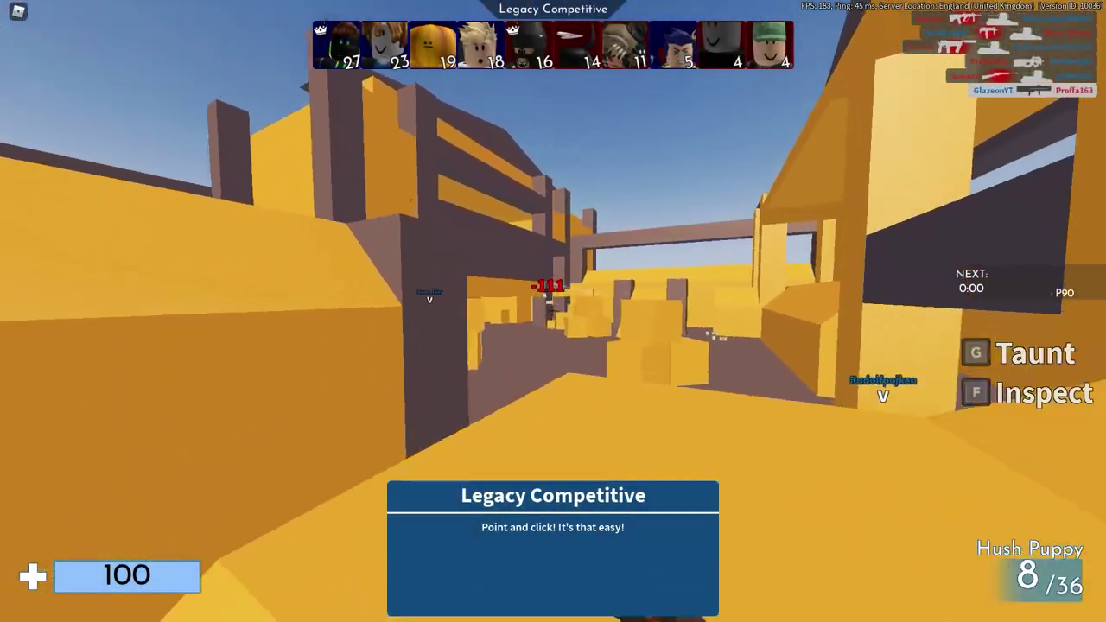
key("w")
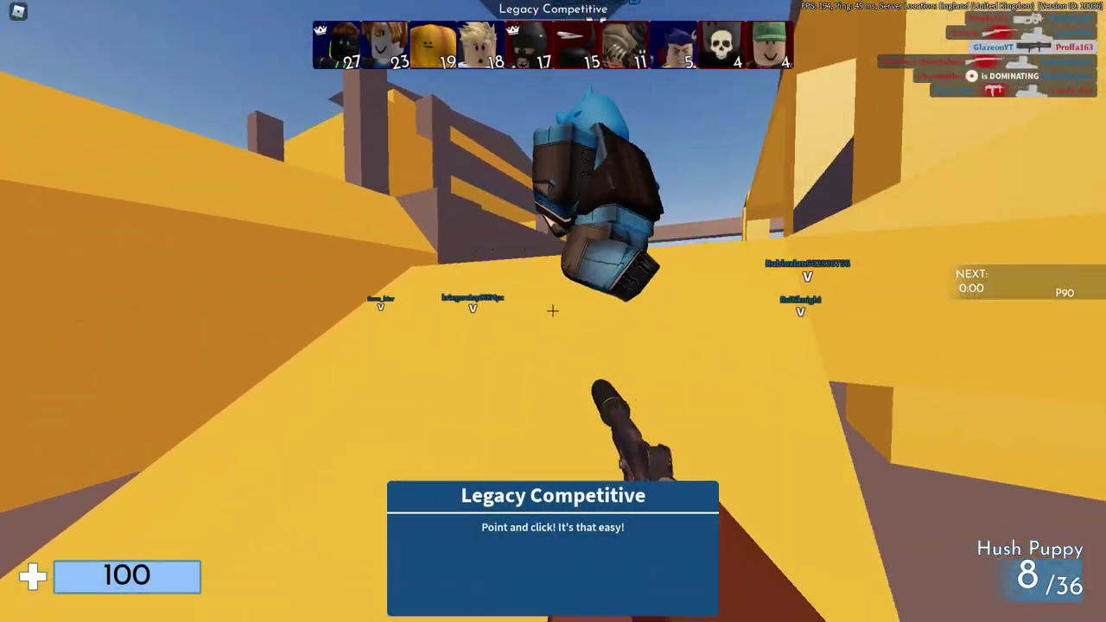
key("w")
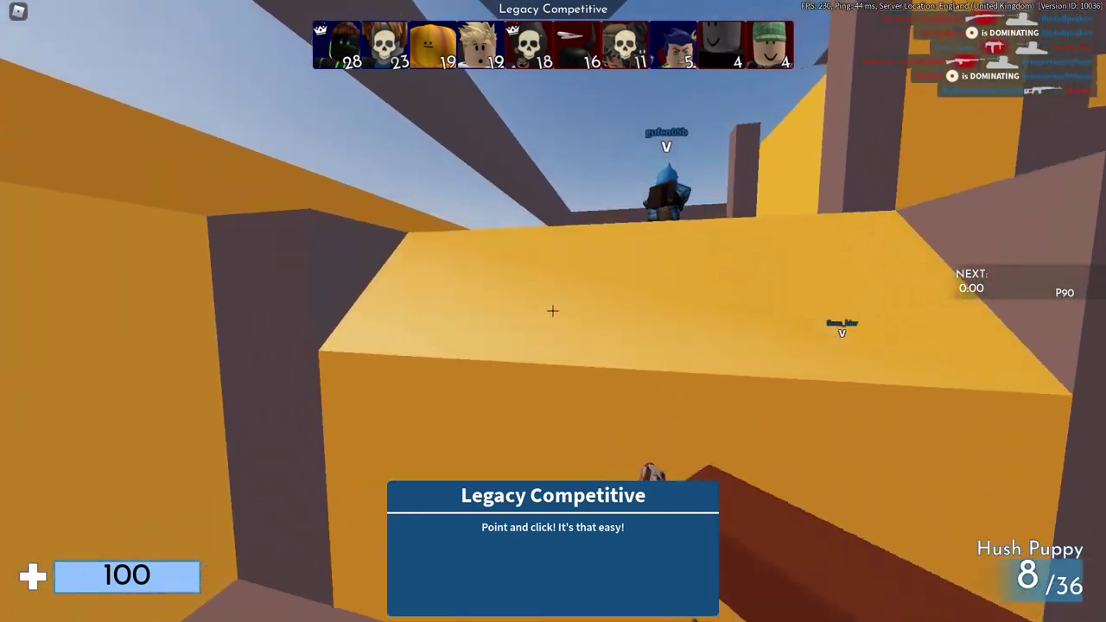
key("w")
key("space")
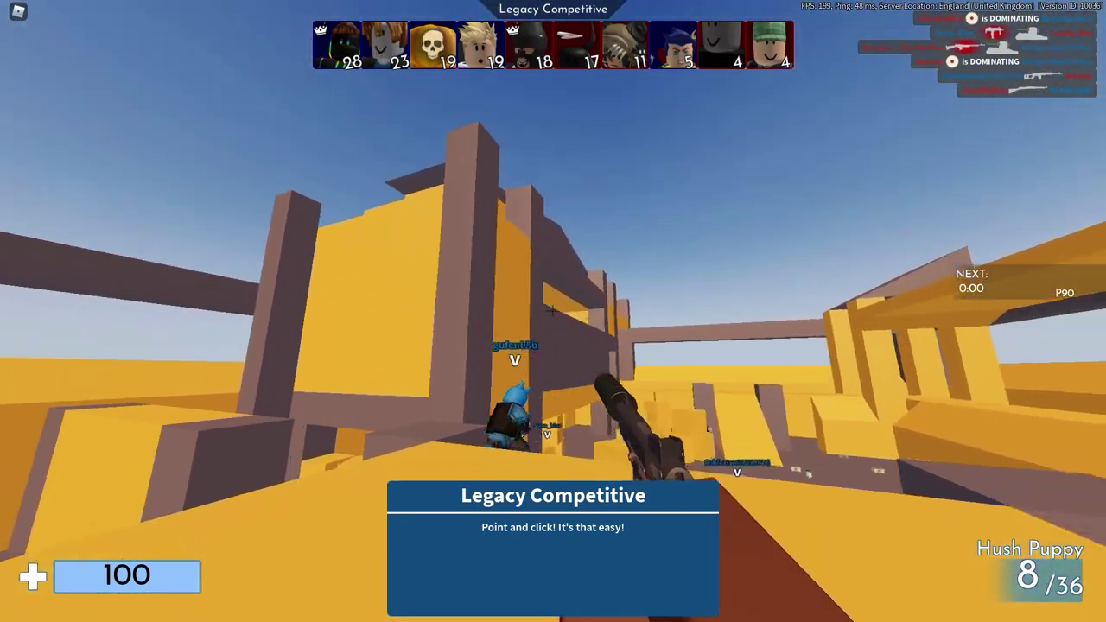
key("w")
left_click(553, 311)
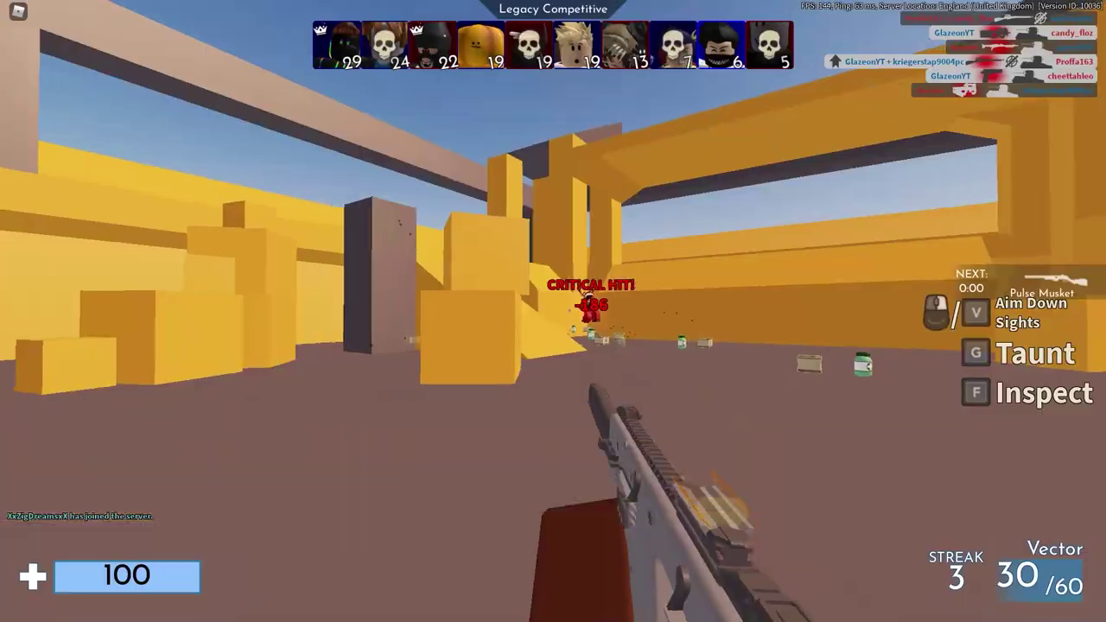
left_click(554, 312)
left_click(553, 311)
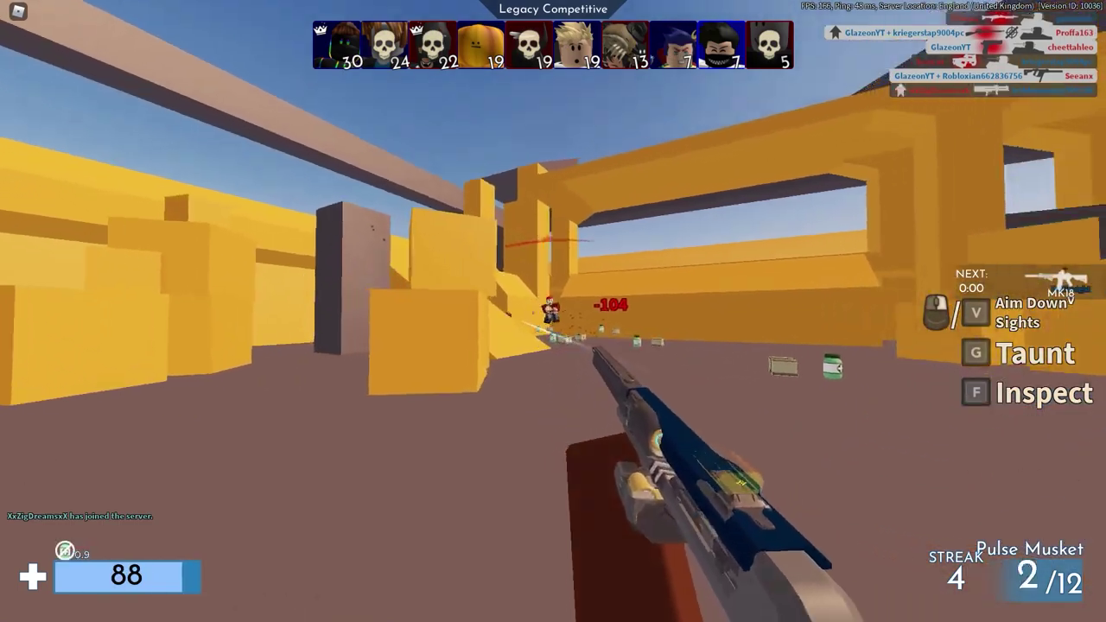
left_click(553, 311)
left_click(554, 311)
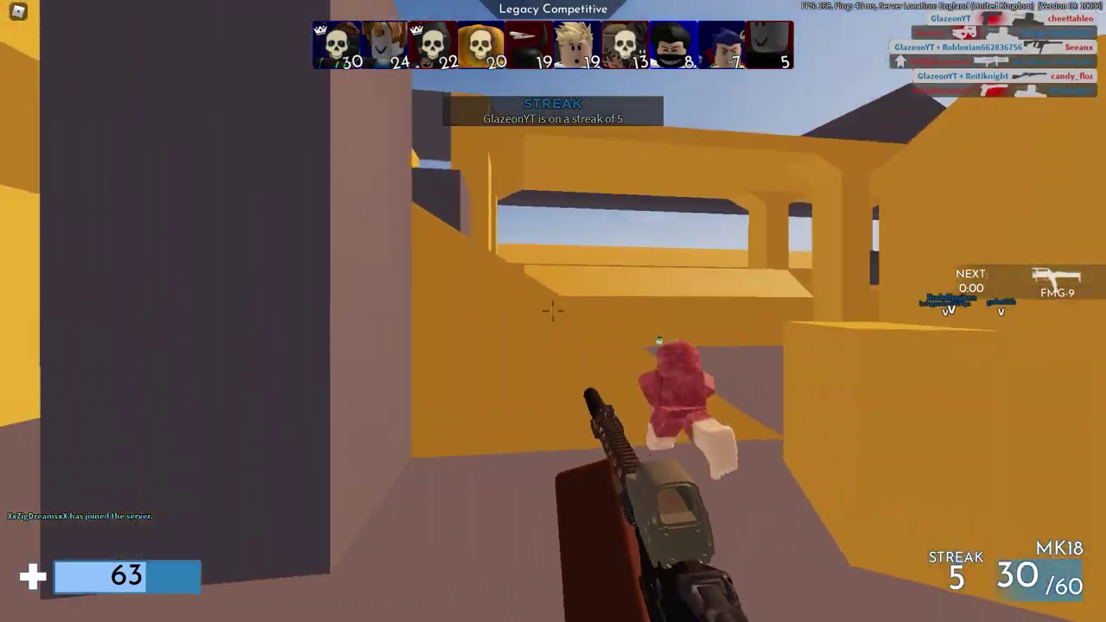
left_click(553, 312)
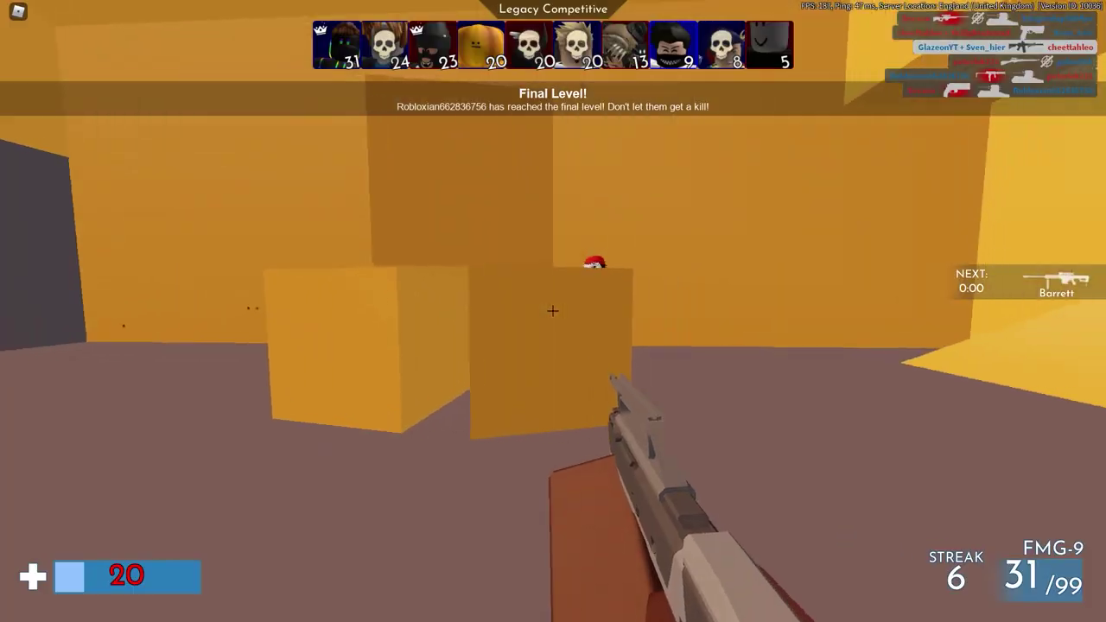
left_click(553, 311)
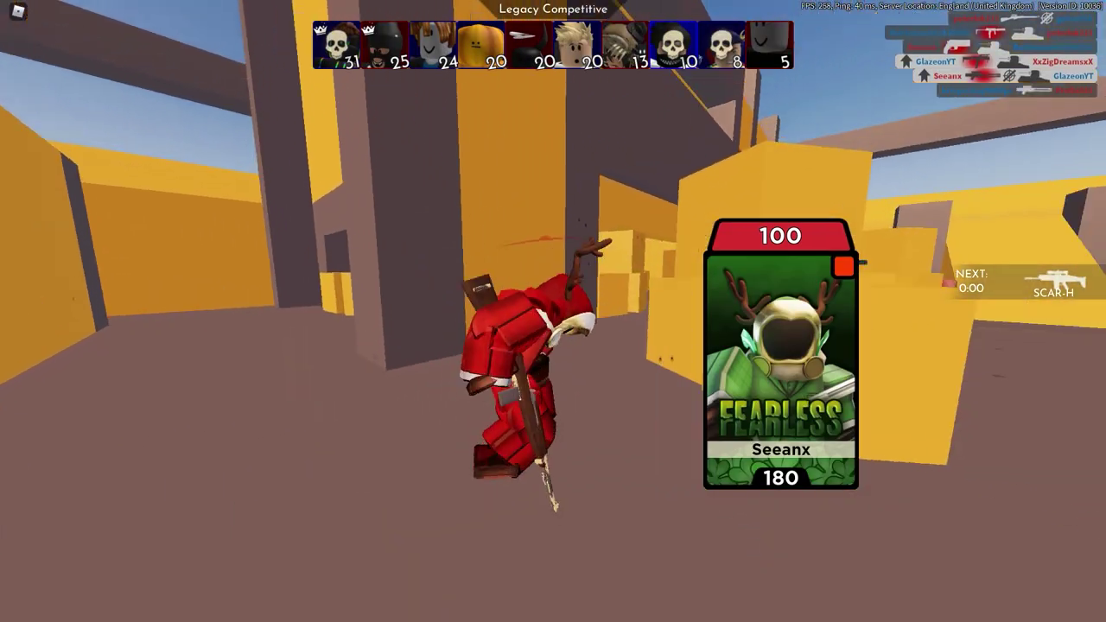
key("3")
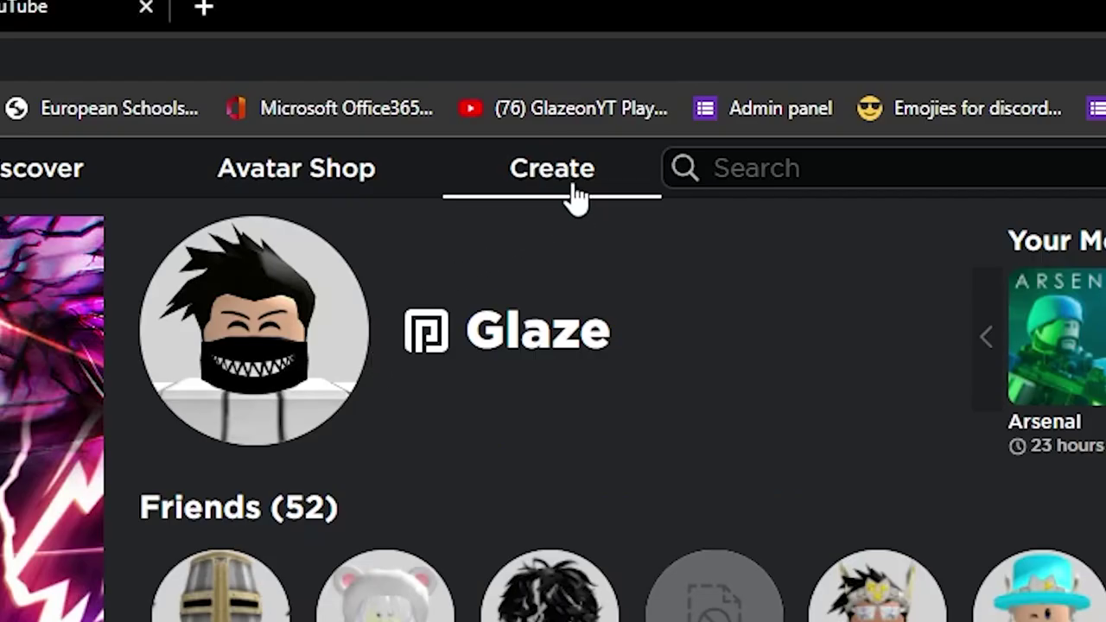
Open the "videos" experience for editing in Roblox Studio from the Roblox website's Create page
left_click(576, 198)
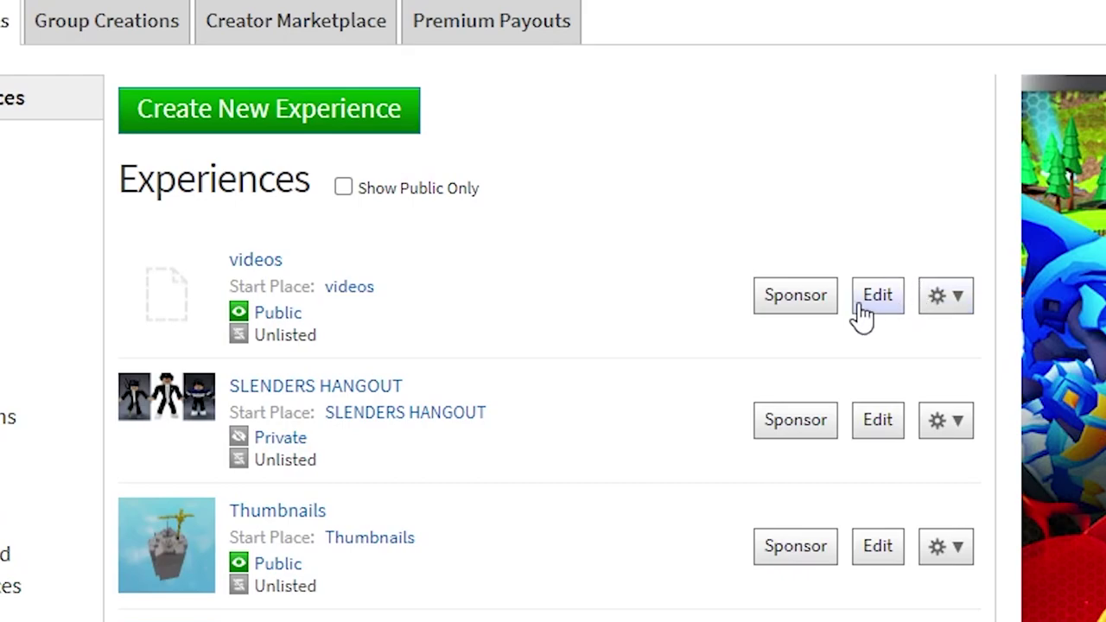
left_click(866, 298)
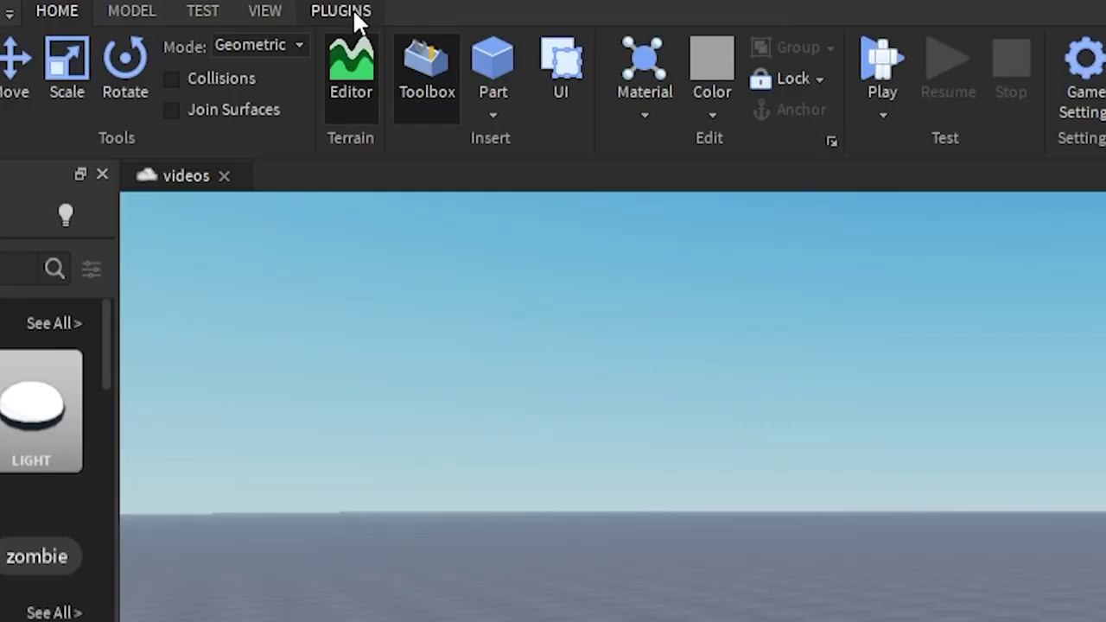
Use the Load Character plugin to spawn an R15 avatar by entering the creator's Roblox username
left_click(238, 16)
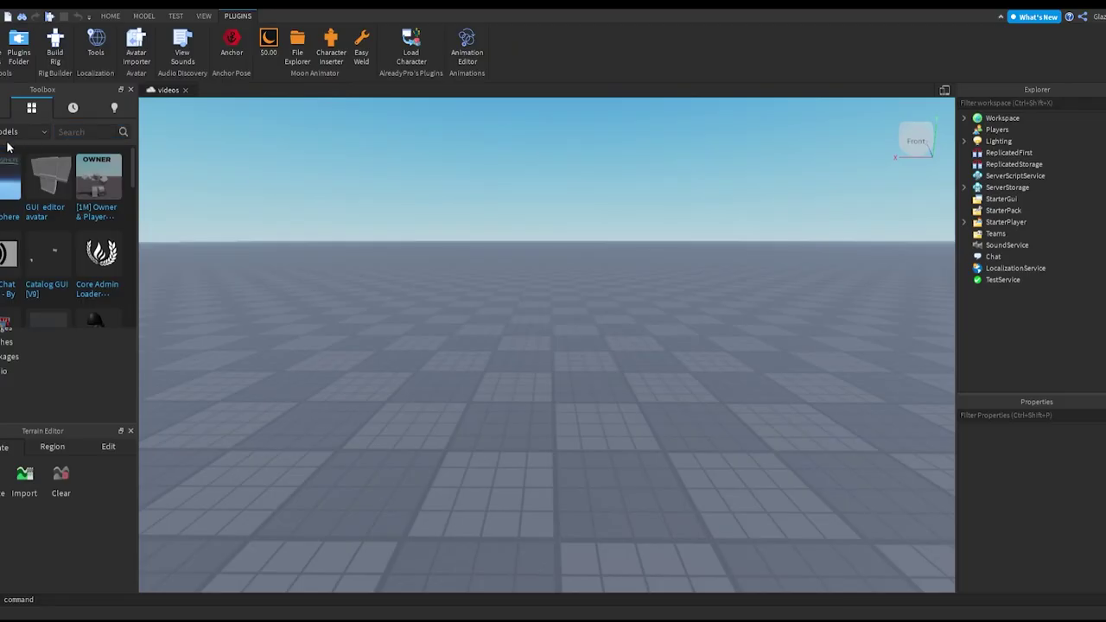
scroll(29, 202, "down", 5)
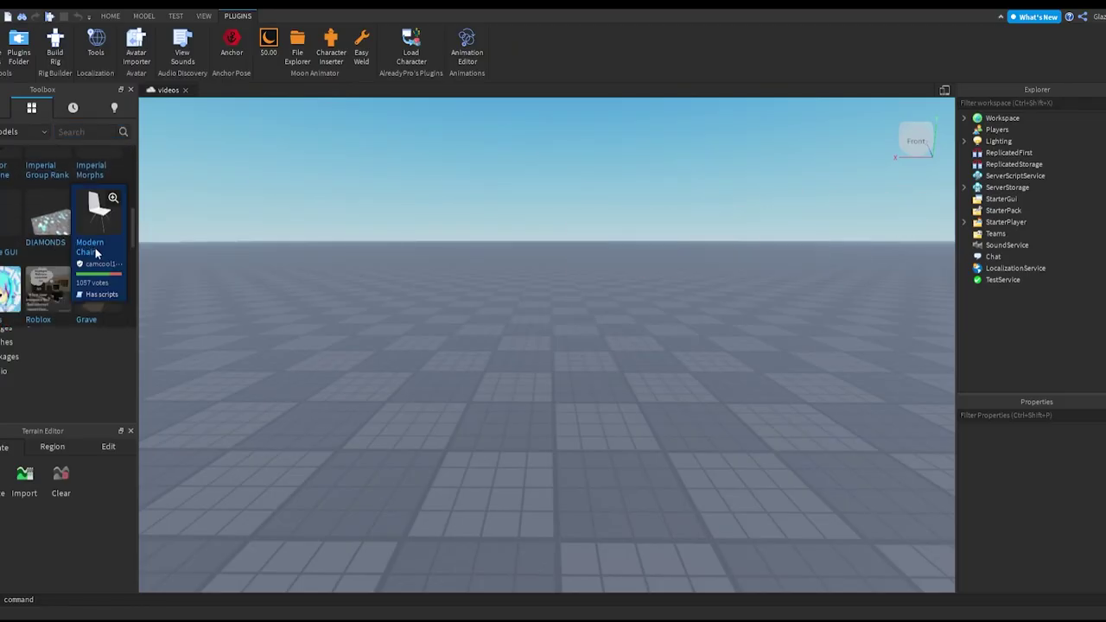
scroll(95, 248, "down", 3)
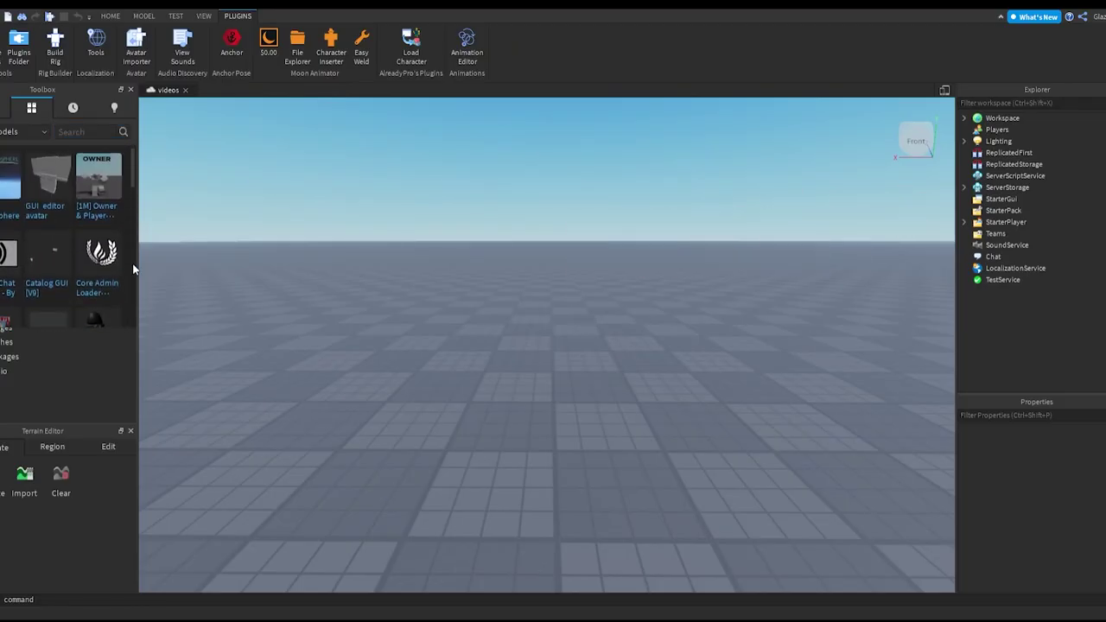
left_click(413, 52)
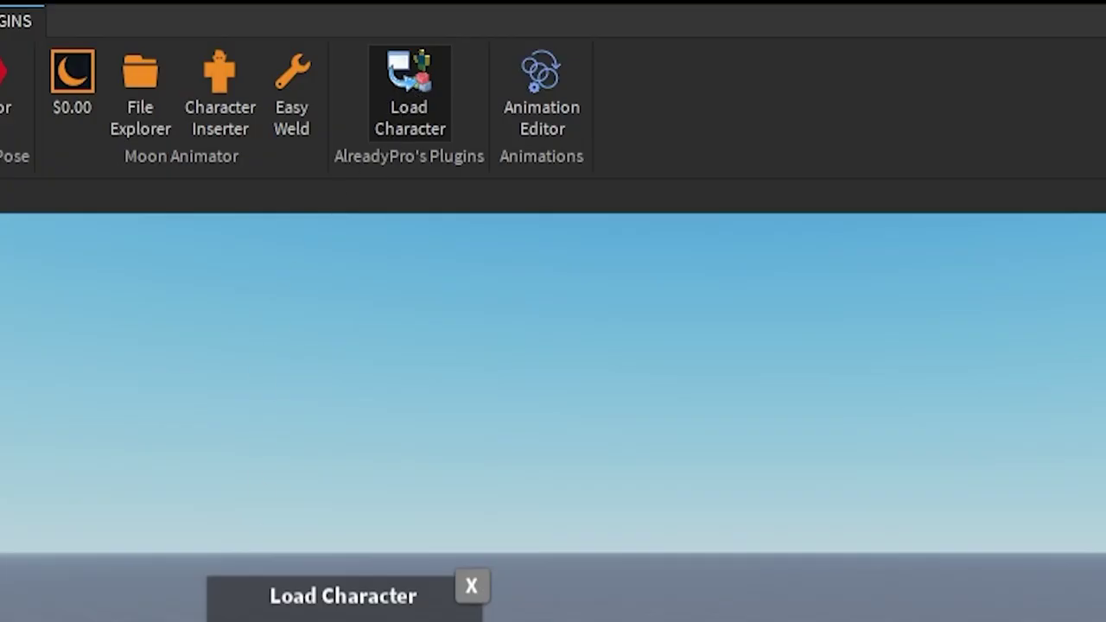
double_click(593, 358)
type("Gla")
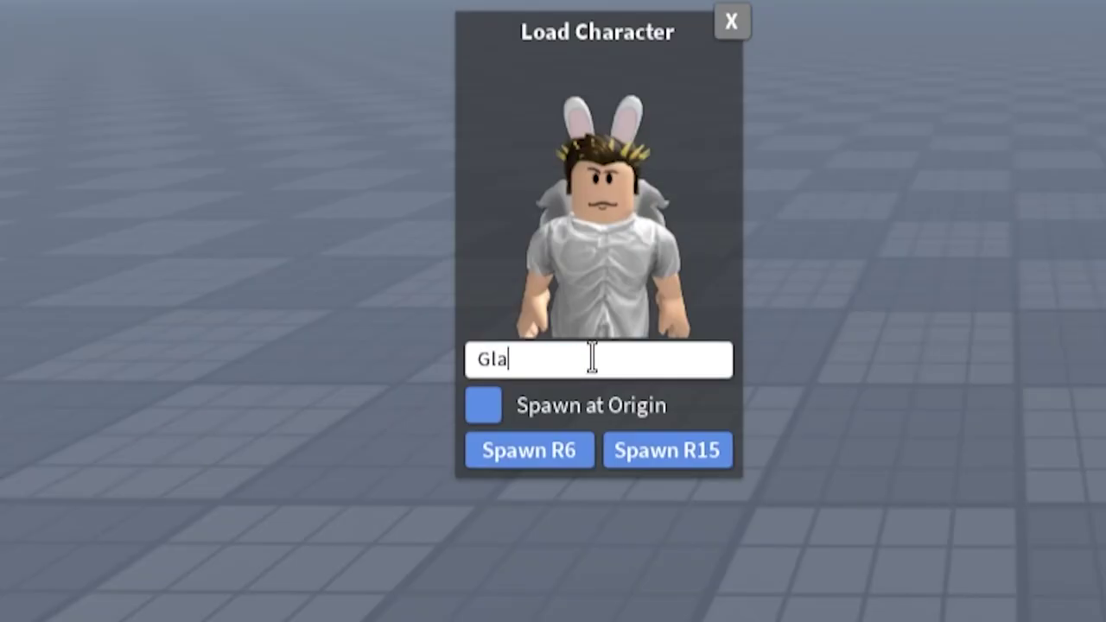
type("zeonYT")
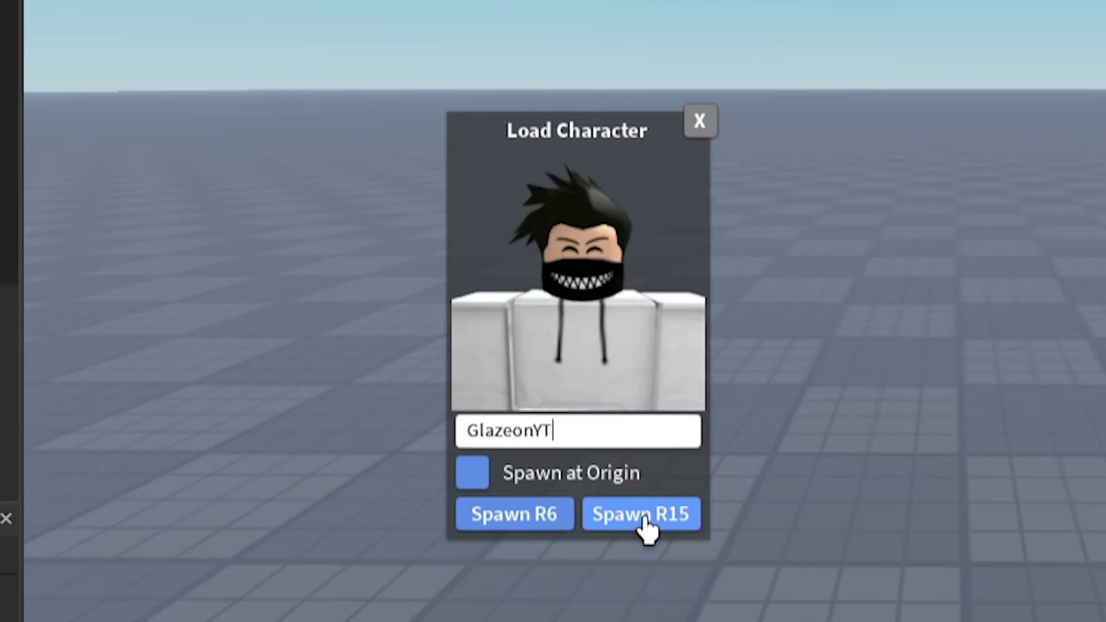
left_click(641, 516)
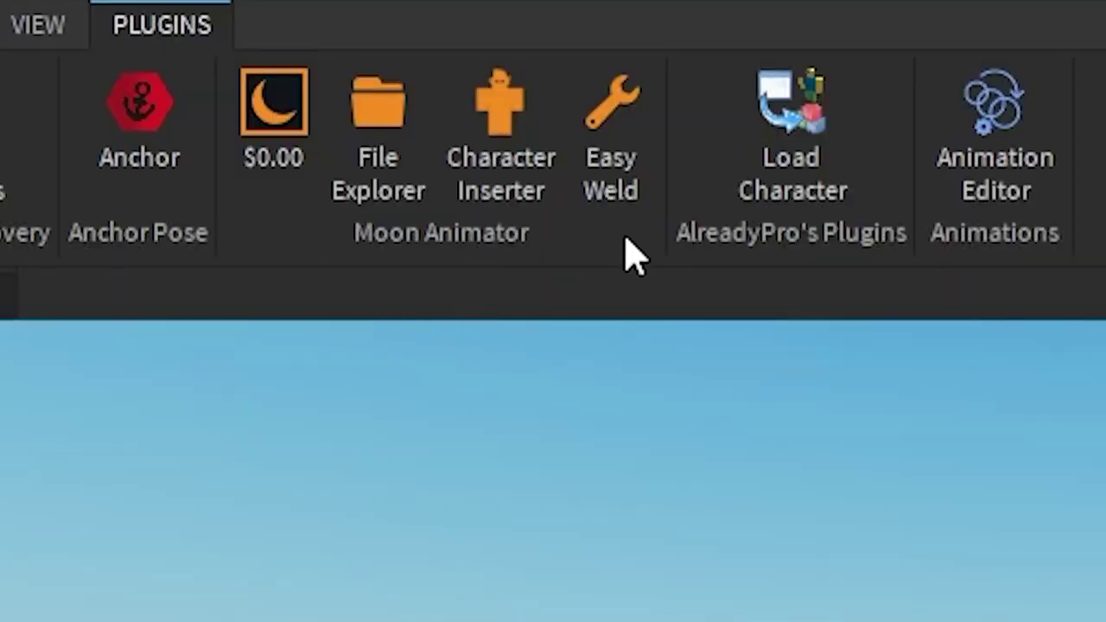
Open Moon Animator and create a new file of type Animation named dwfed
left_click(274, 142)
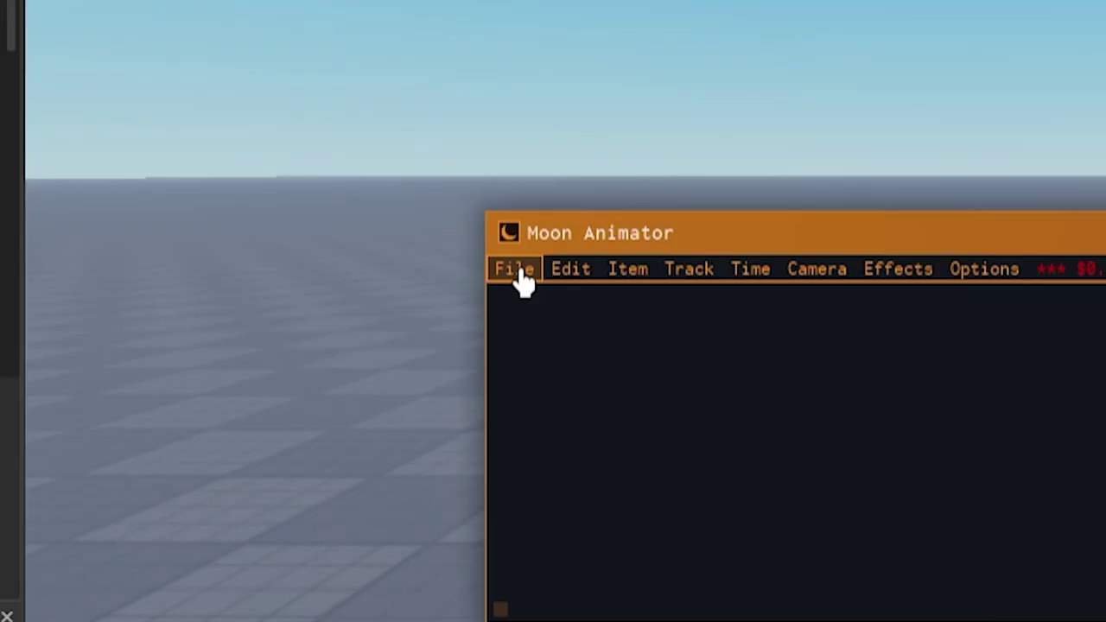
left_click(350, 282)
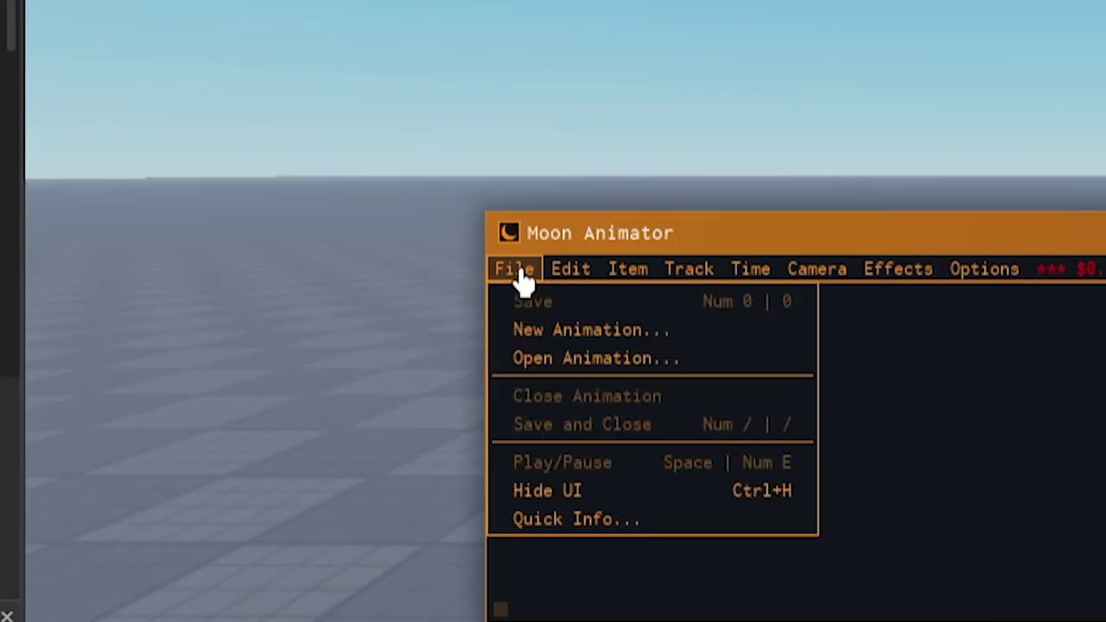
left_click(506, 330)
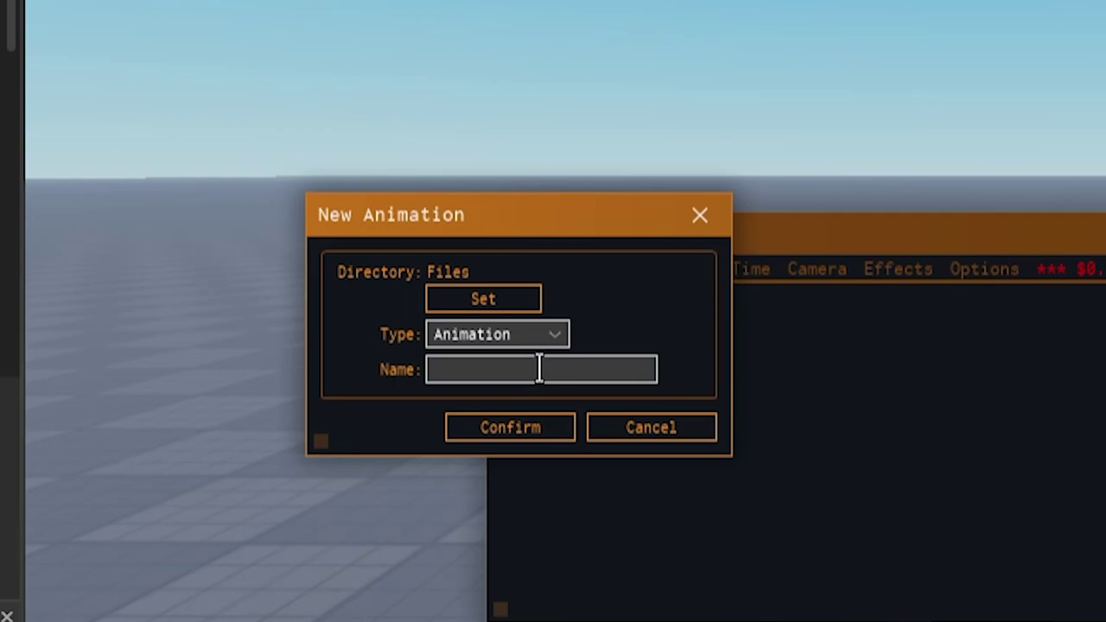
left_click(527, 428)
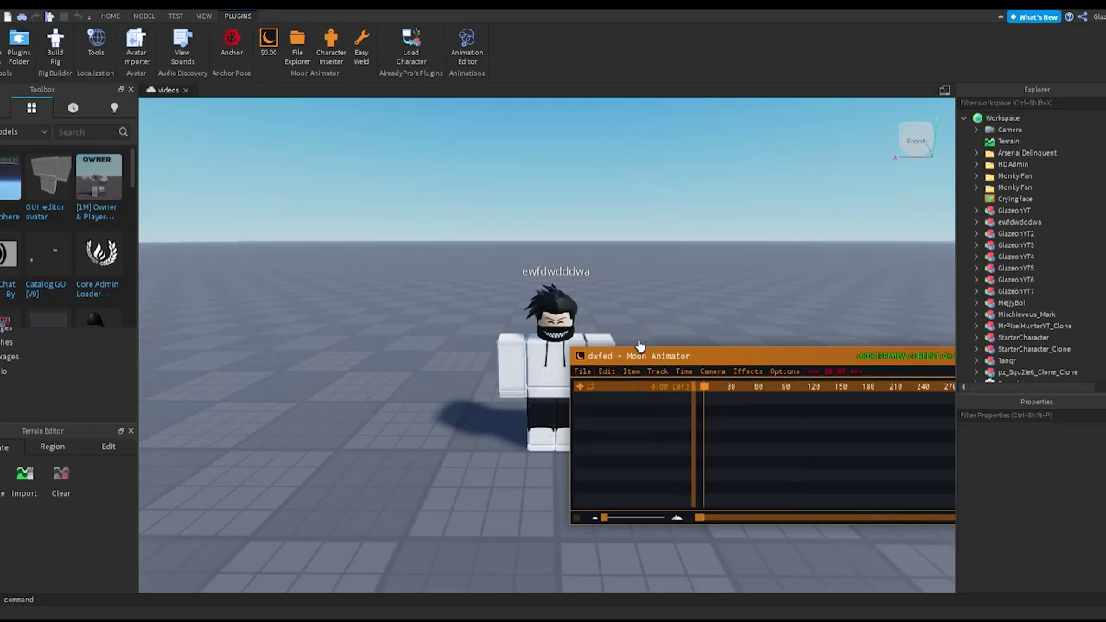
Add the ewfdwdddwa character to the animation as an item with both the Rig and CFrame properties
left_click(632, 372)
left_click(322, 424)
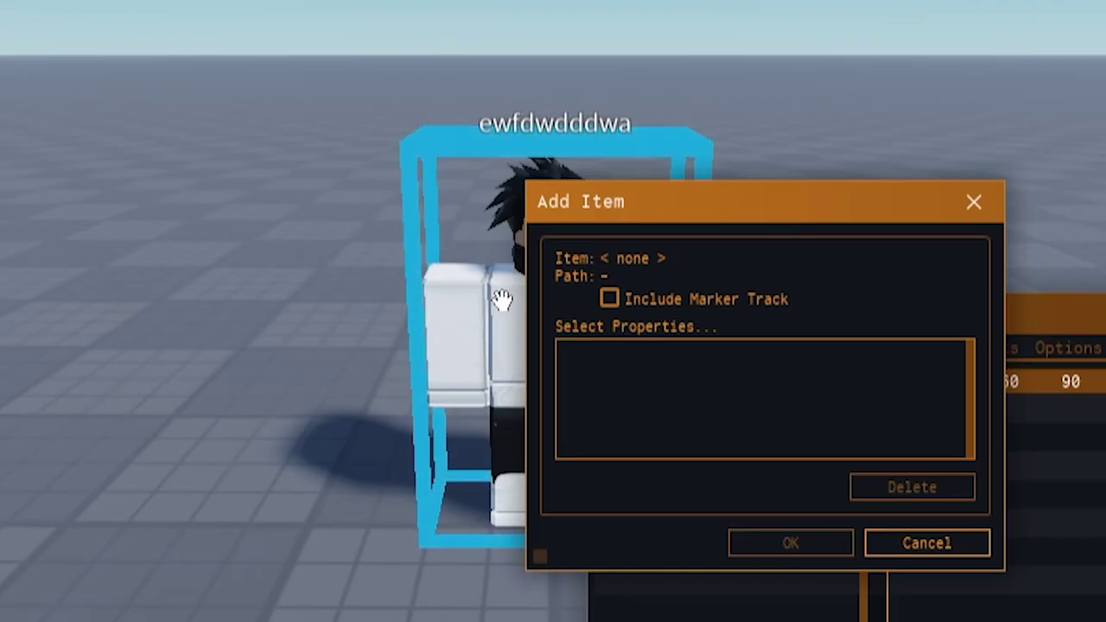
left_click(2, 305)
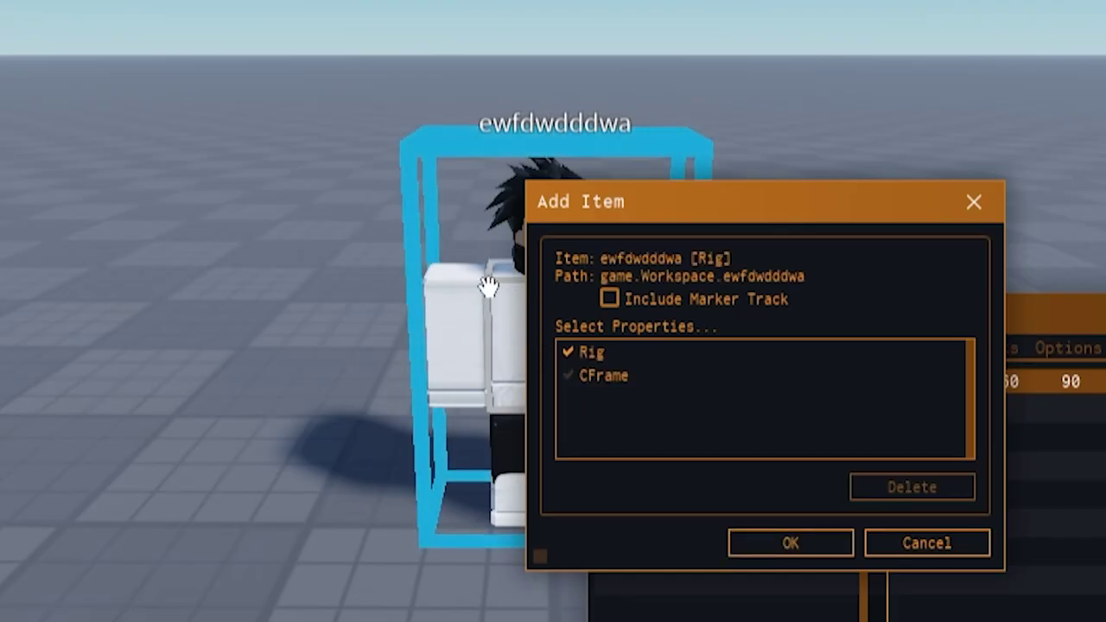
left_click(584, 378)
left_click(792, 545)
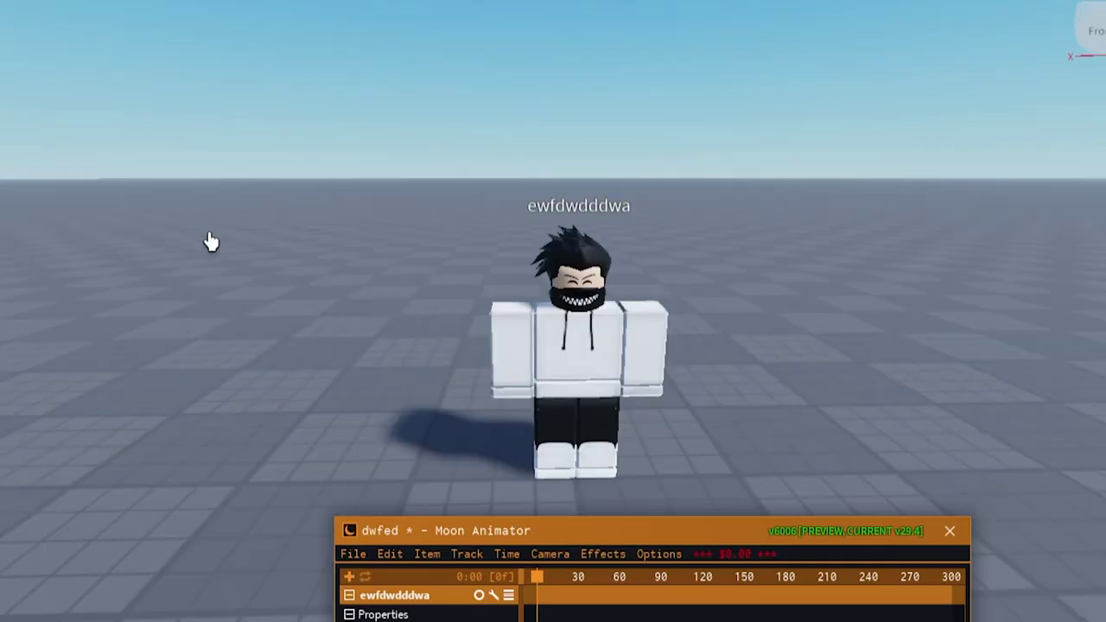
Select the character's torso and rotate it about 21 degrees around the vertical axis
left_click(516, 350)
left_click(584, 385)
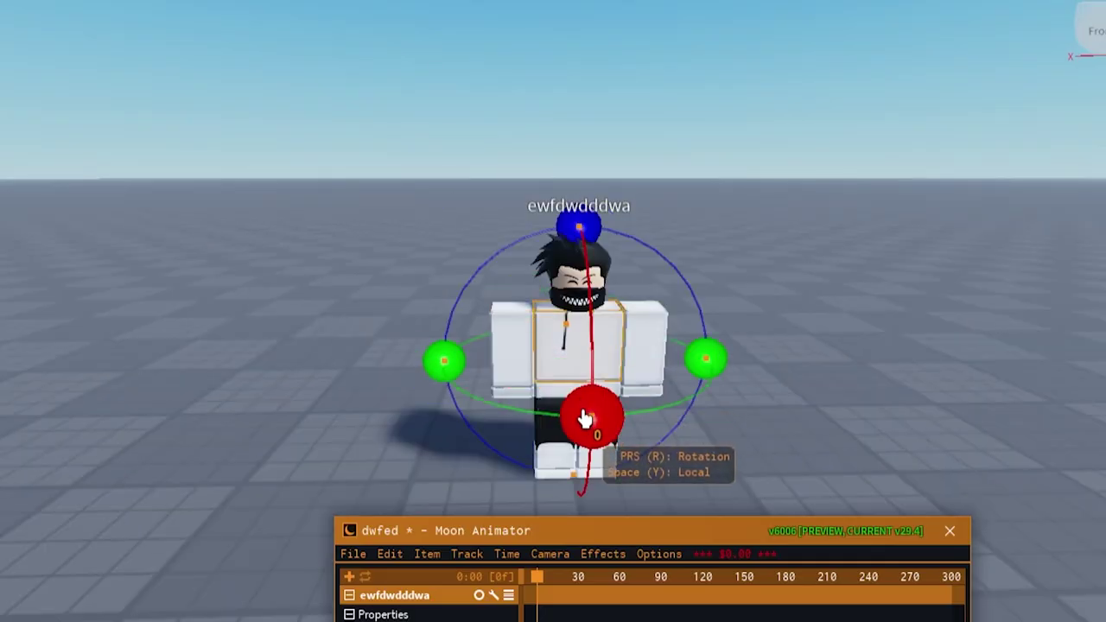
left_click_drag(444, 361, 468, 388)
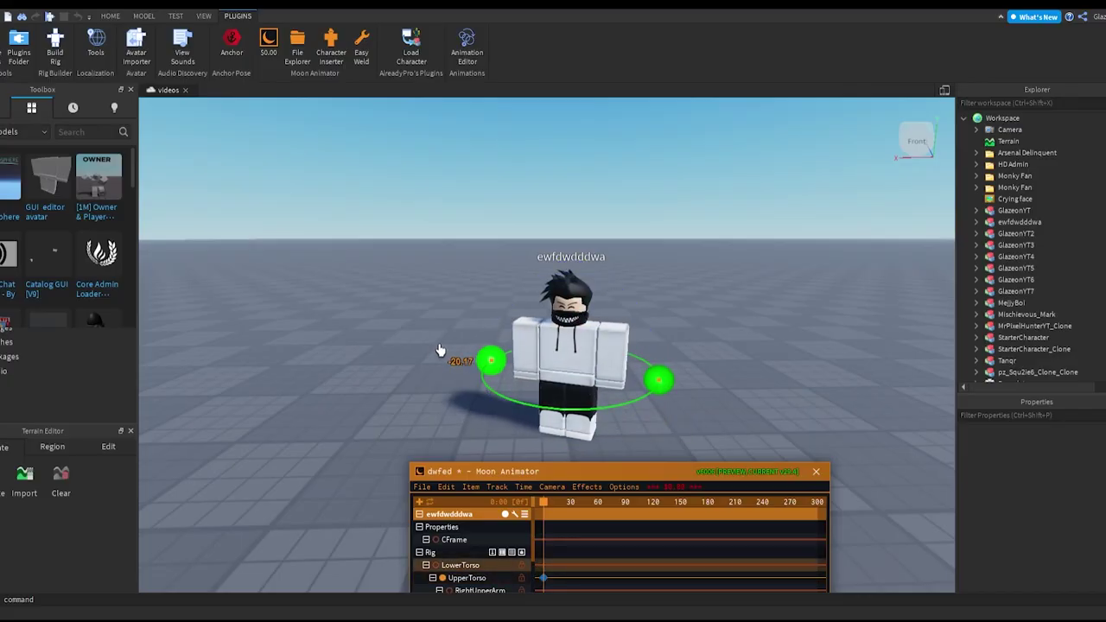
Rotate the character's right upper arm so it lifts forward and out to the side of the body
left_click(524, 340)
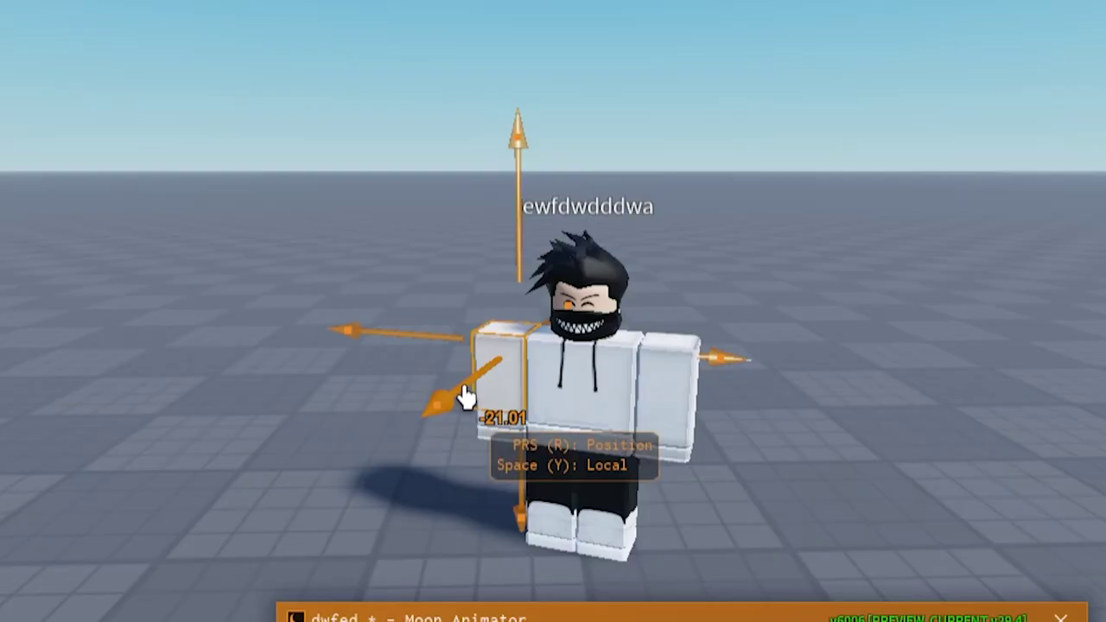
key("r")
left_click_drag(507, 351, 529, 311)
key("r")
key("r")
left_click_drag(517, 267, 498, 279)
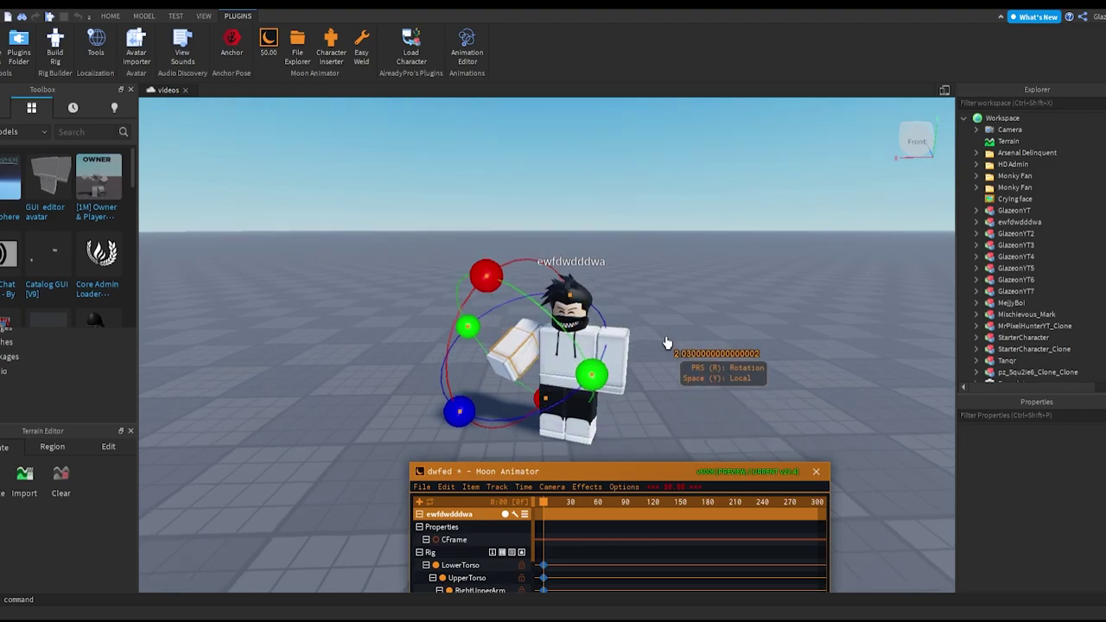
scroll(669, 337, "up", 3)
scroll(666, 334, "down", 3)
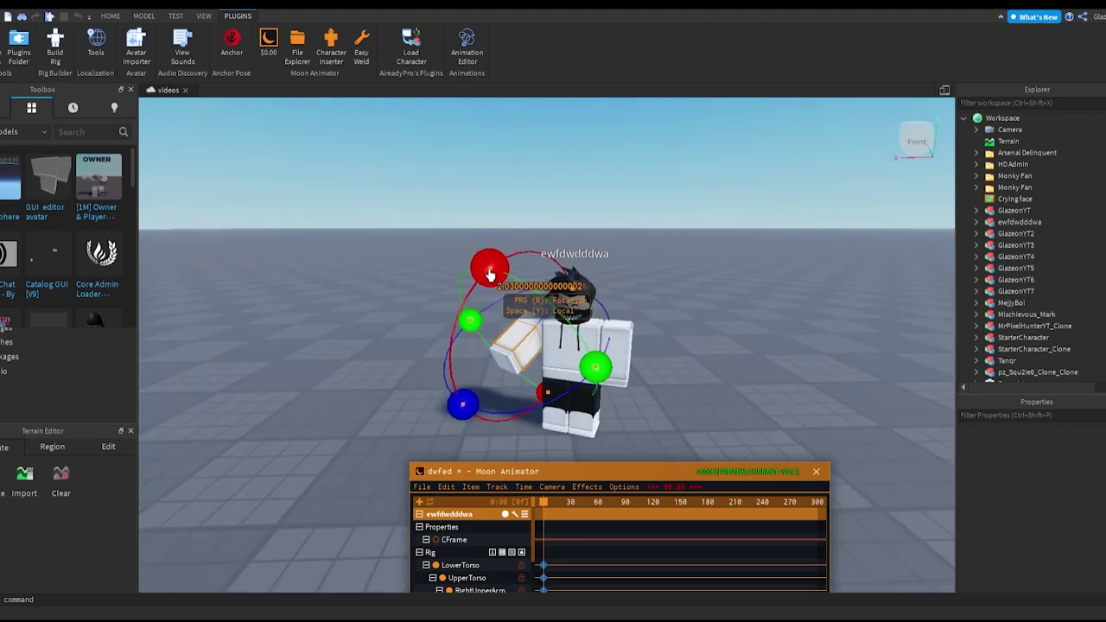
Rotate the character's left upper arm around several axes so it swings slightly away from the torso
left_click(612, 350)
left_click_drag(593, 357, 593, 358)
left_click_drag(521, 330, 493, 319)
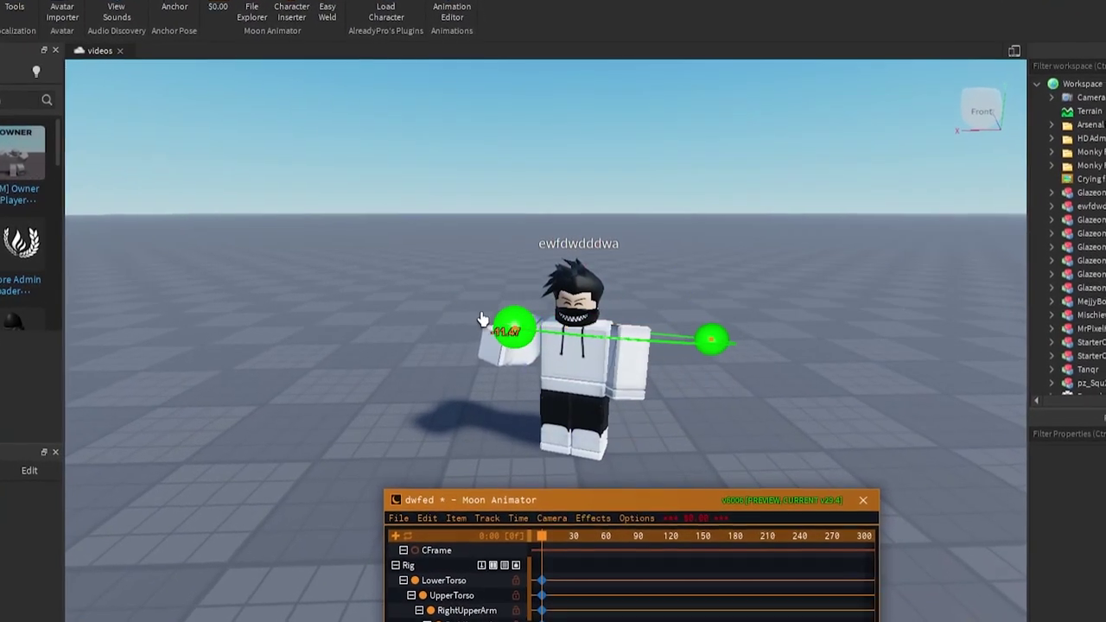
key("r")
key("r")
left_click_drag(645, 353, 644, 283)
key("r")
key("r")
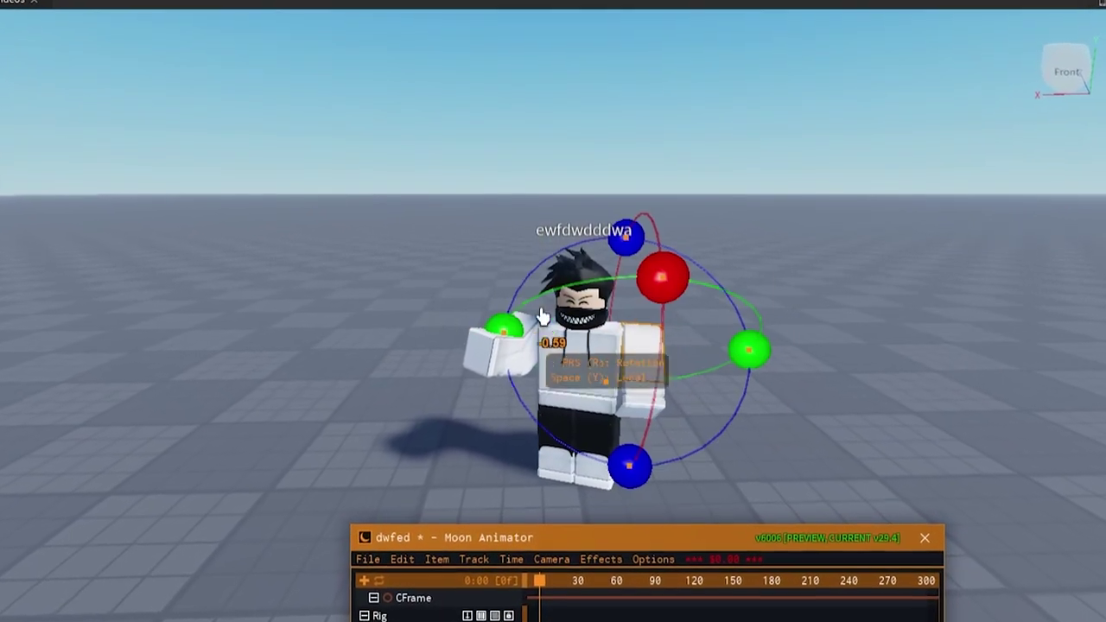
left_click_drag(626, 238, 613, 240)
left_click_drag(743, 344, 753, 337)
Slightly rotate the character's right upper leg and tilt its head to complete the pose
left_click(578, 368)
left_click_drag(521, 436, 510, 442)
left_click(581, 304)
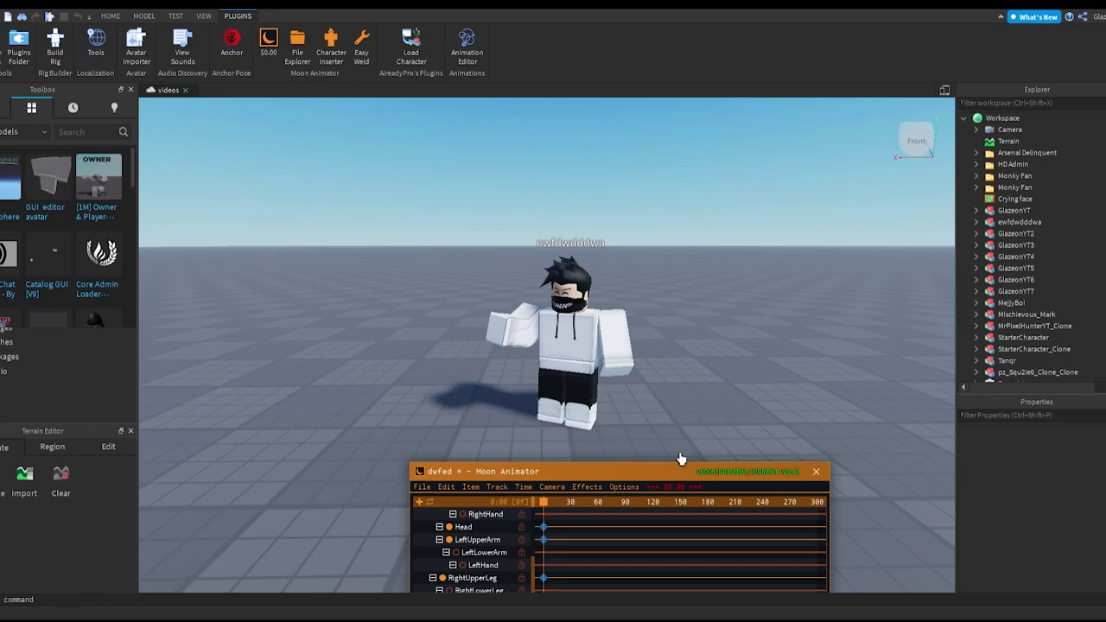
scroll(674, 372, "up", 5)
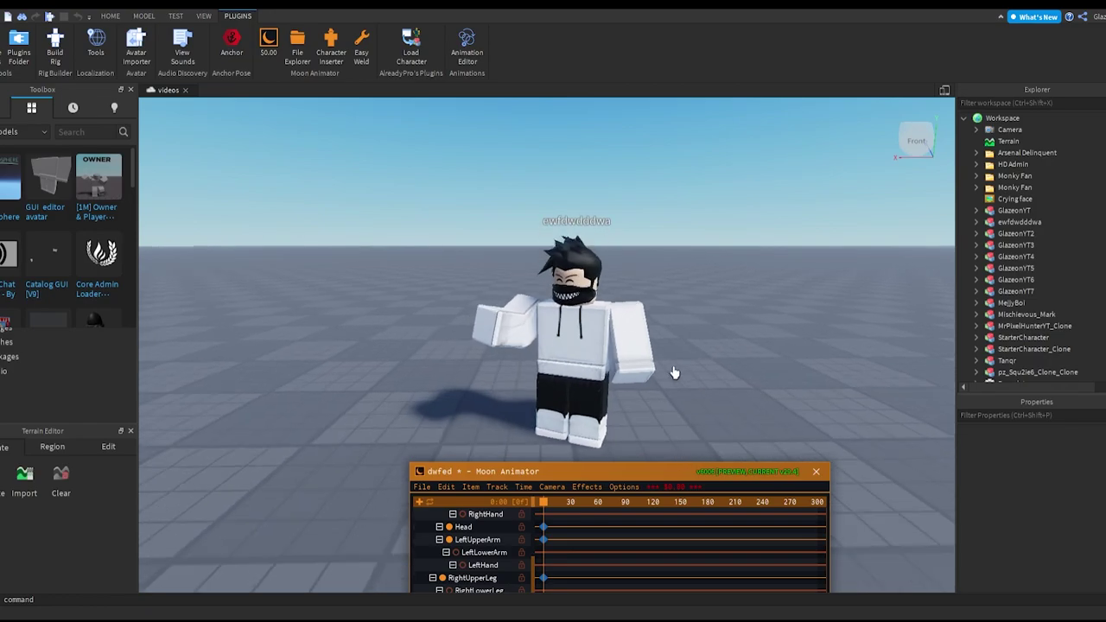
scroll(673, 365, "down", 3)
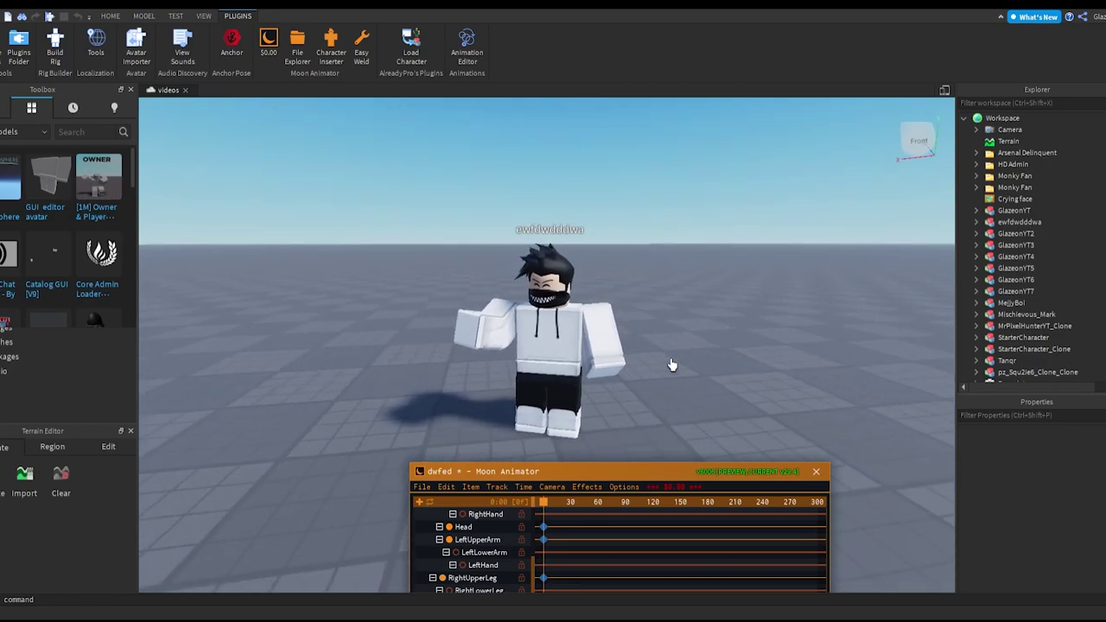
Select the posed character model ewfdwdddwa in the Explorer to export it as an OBJ file
scroll(672, 365, "up", 3)
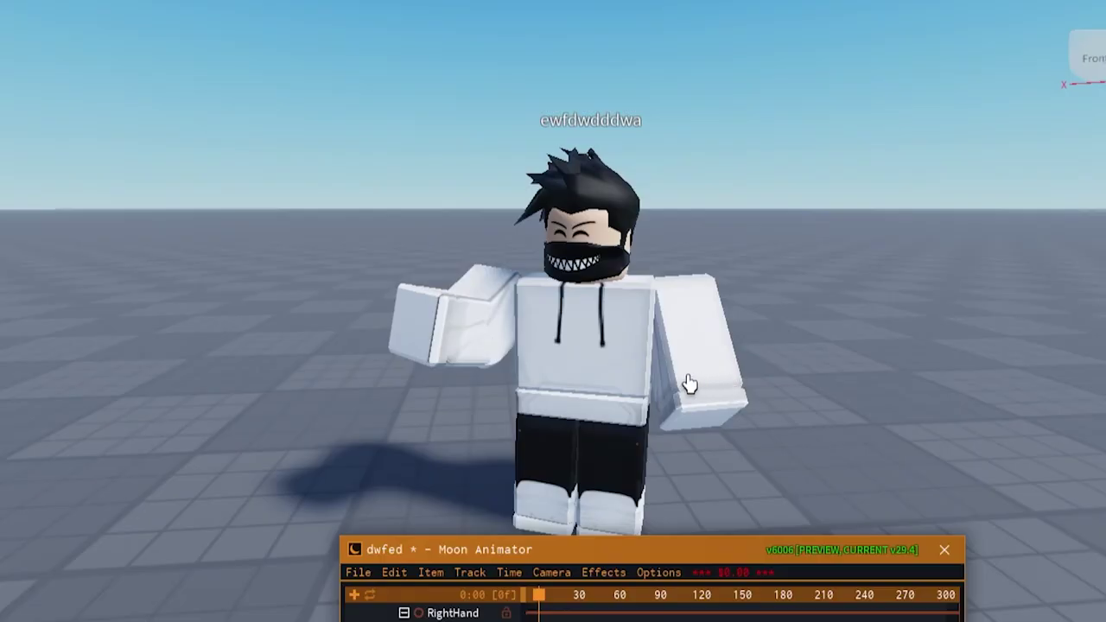
scroll(688, 376, "down", 2)
left_click(575, 328)
left_click(745, 287)
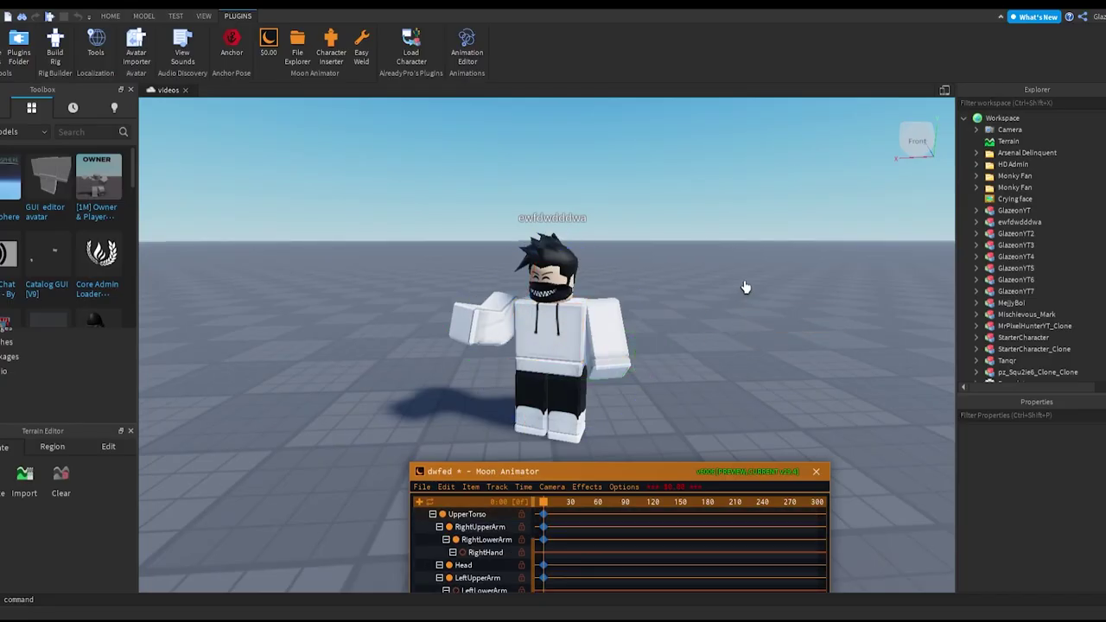
mouse_move(1011, 227)
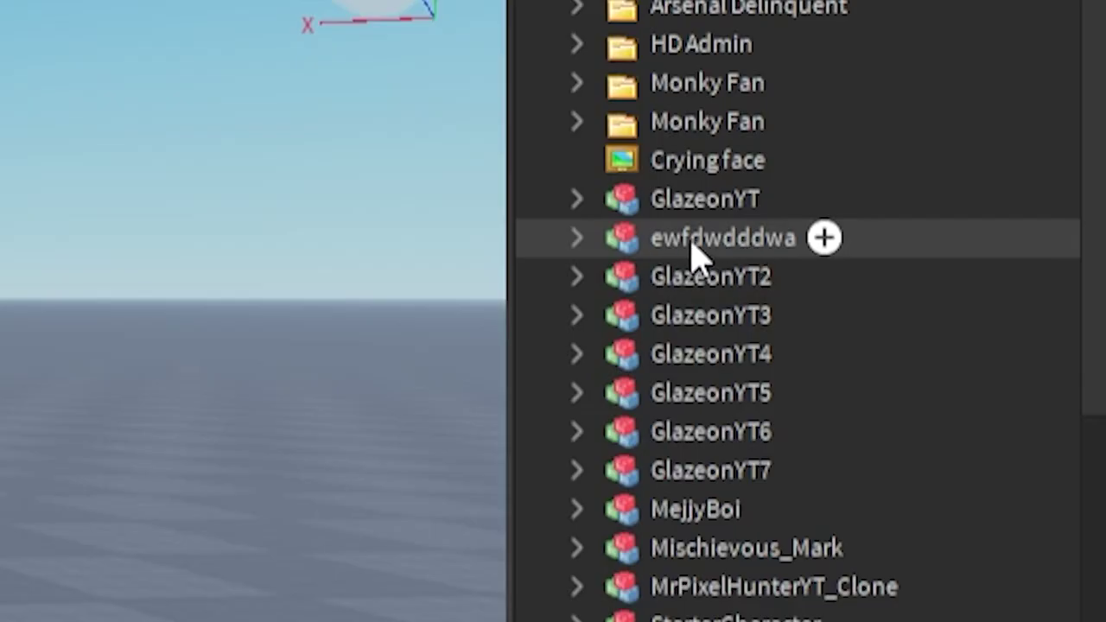
left_click(733, 250)
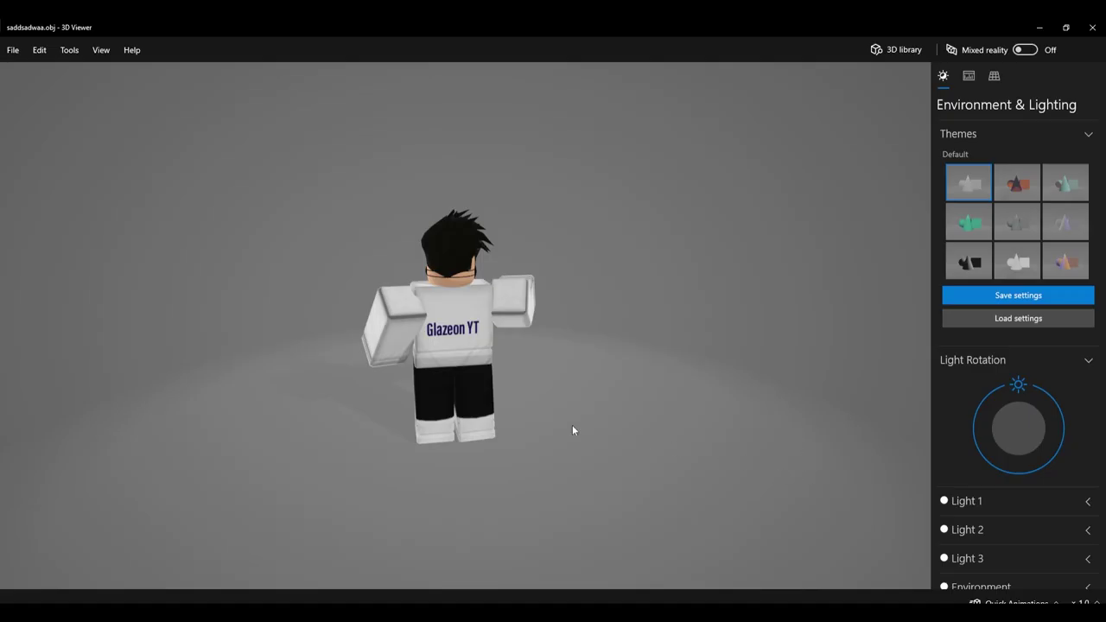
In 3D Viewer, face the exported saddsadwaa.obj character forward and apply the plain white lighting theme
left_click_drag(573, 430, 547, 328)
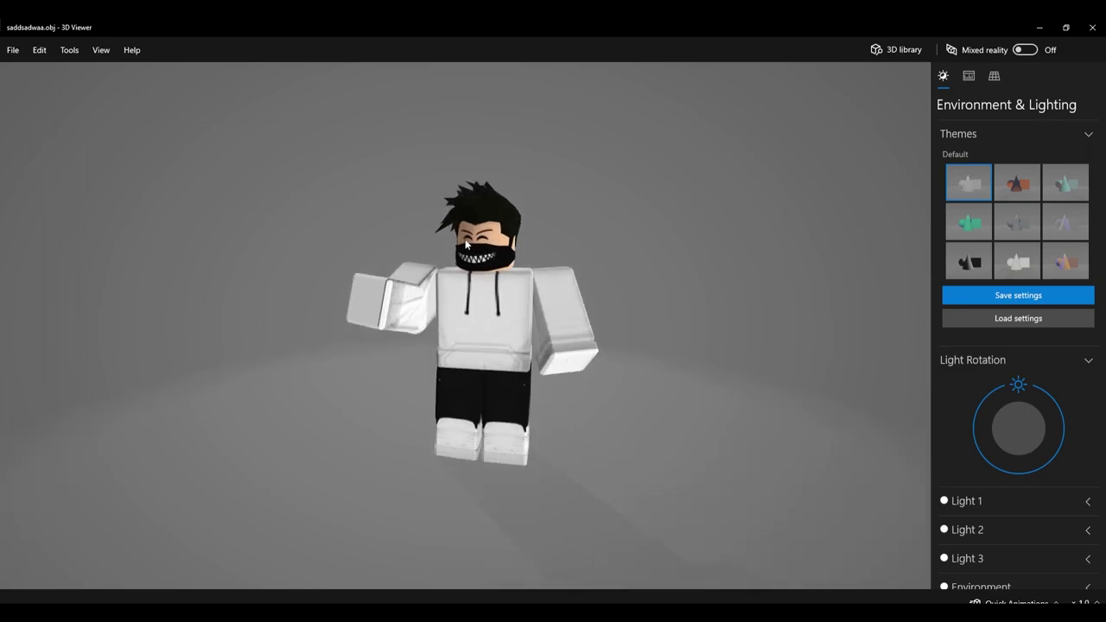
scroll(558, 250, "up", 4)
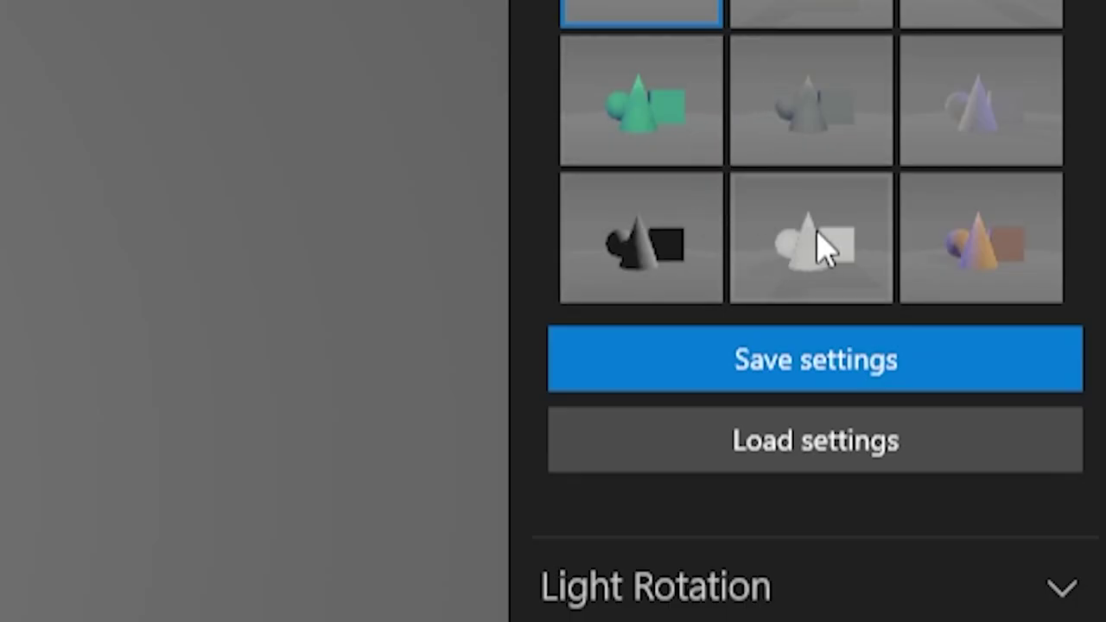
left_click(825, 248)
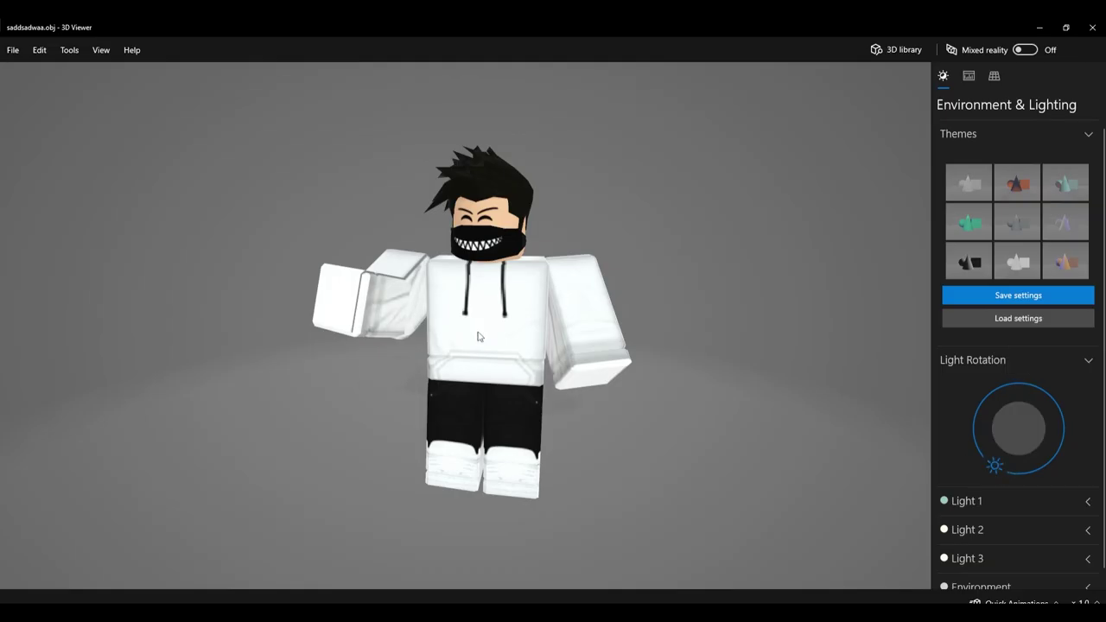
Set the intensity of Light 1, Light 2 and Light 3 to 200
left_click_drag(477, 332, 469, 331)
scroll(1092, 542, "down", 1)
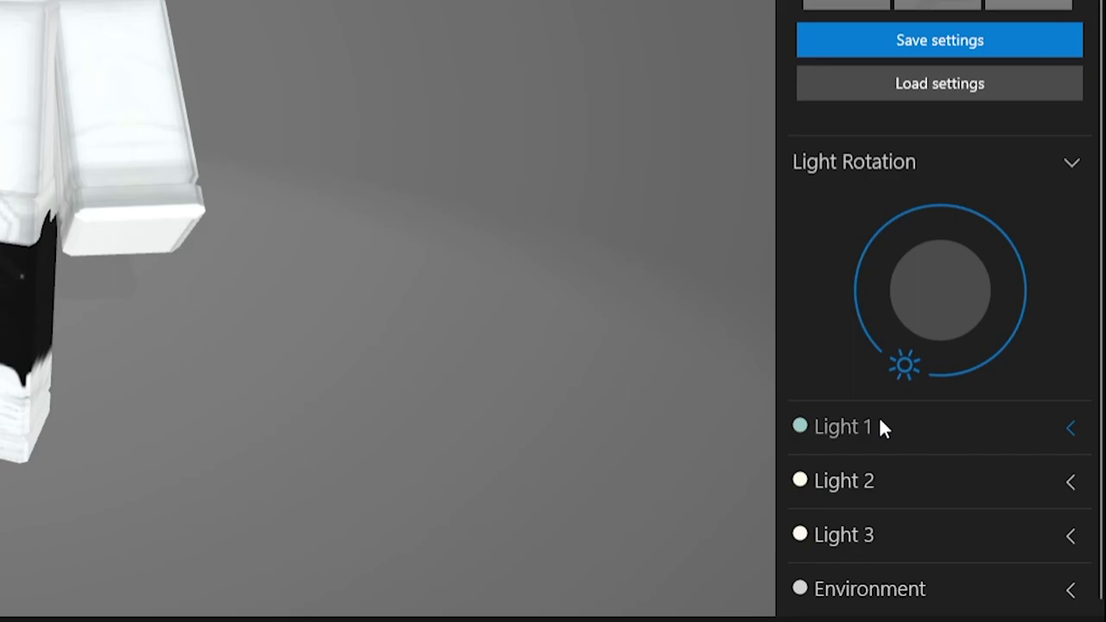
left_click(988, 488)
left_click_drag(896, 421, 975, 421)
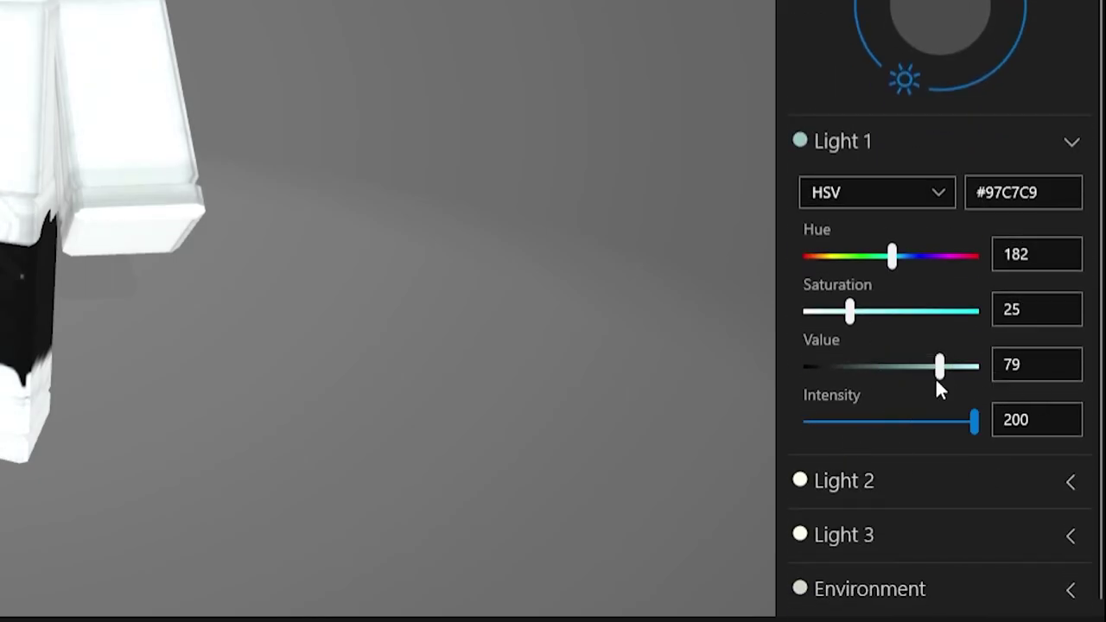
left_click(860, 480)
left_click_drag(873, 474, 975, 474)
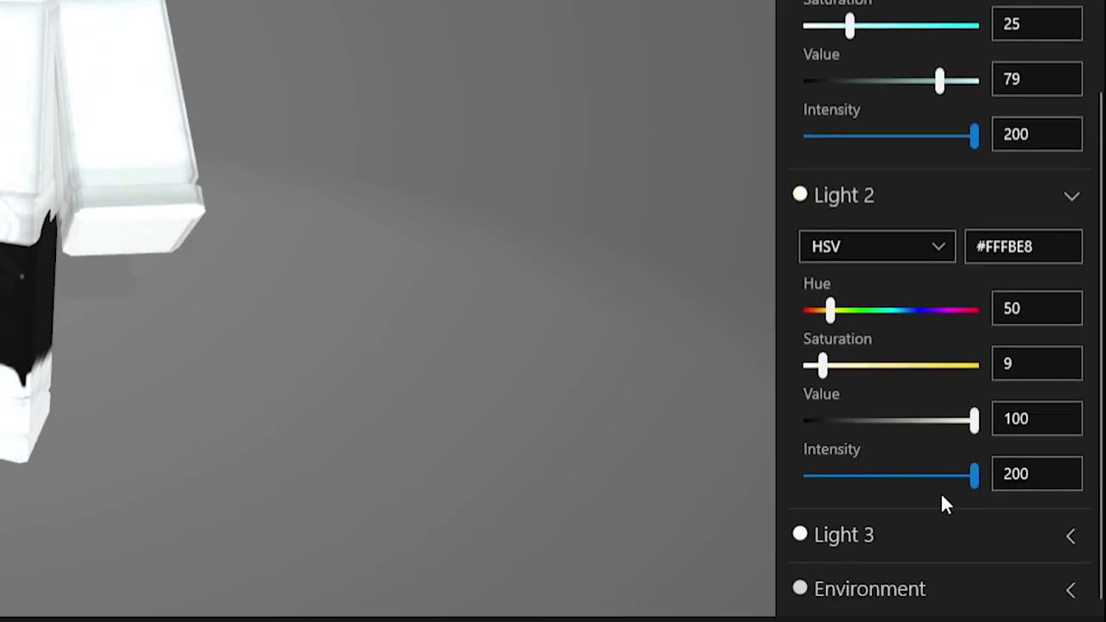
left_click(799, 534)
left_click_drag(843, 529, 975, 528)
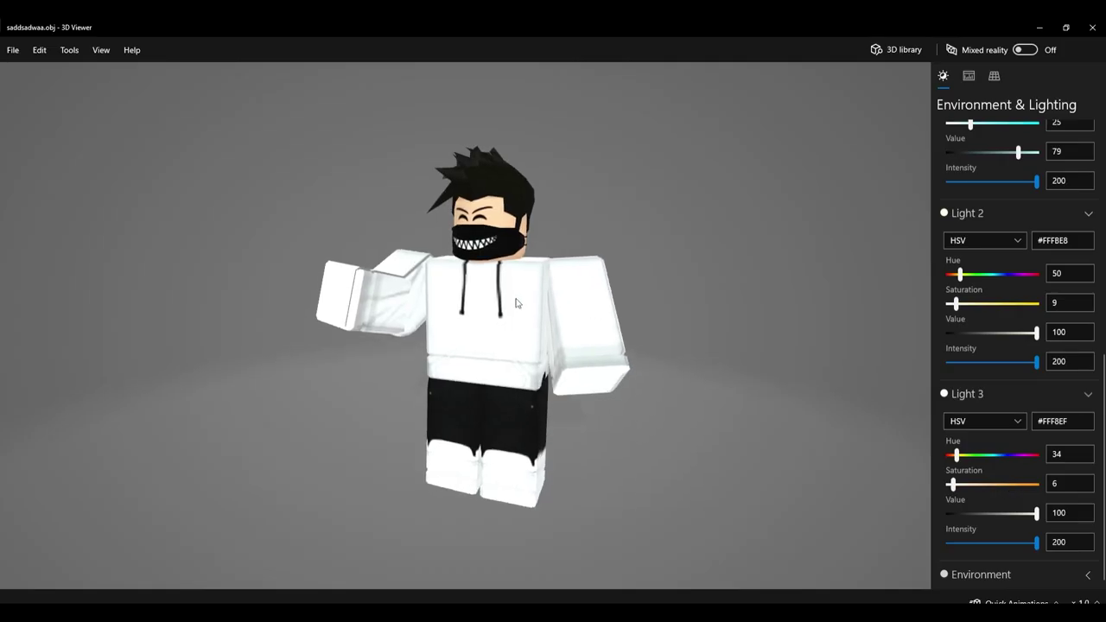
Export the framed character as a PNG image at HD 1080 (16:9) with transparency on and shadow rendering off
scroll(528, 298, "up", 2)
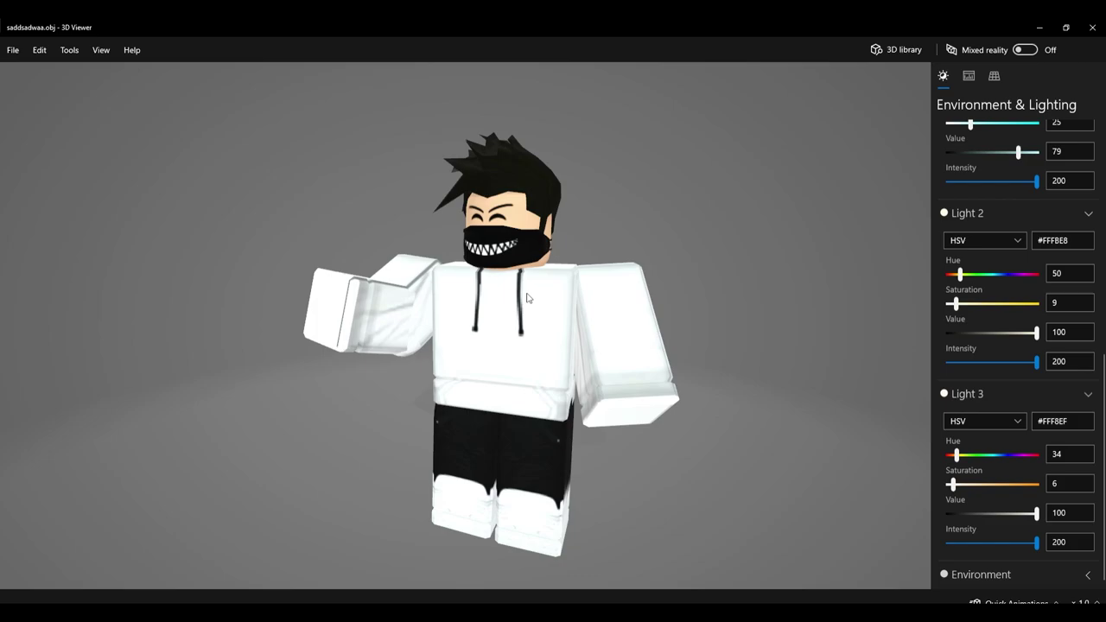
scroll(525, 297, "down", 1)
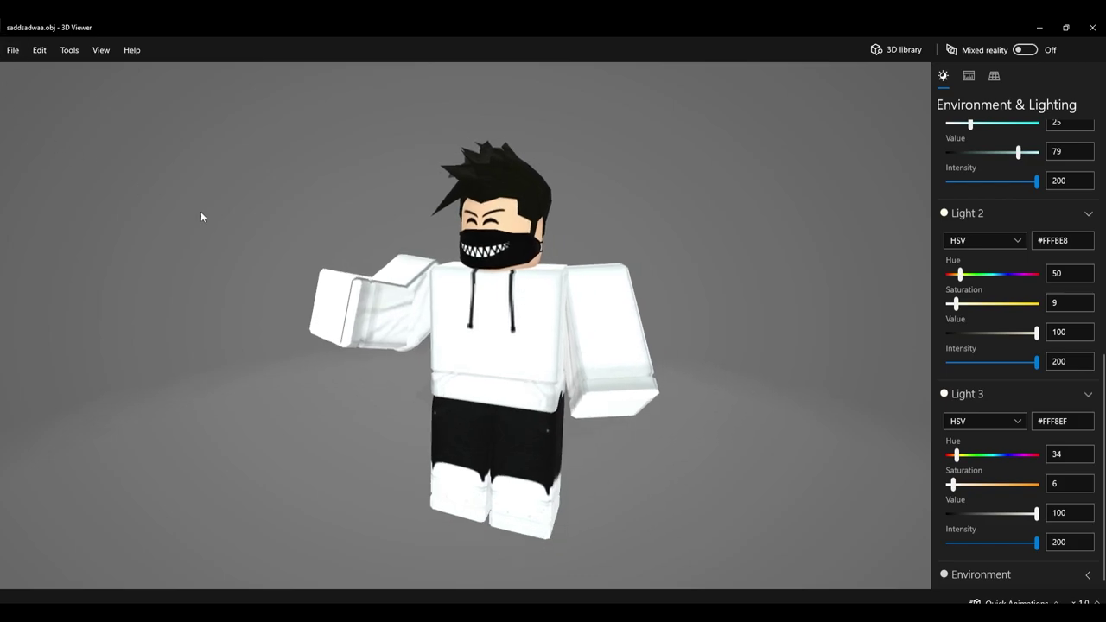
left_click(14, 50)
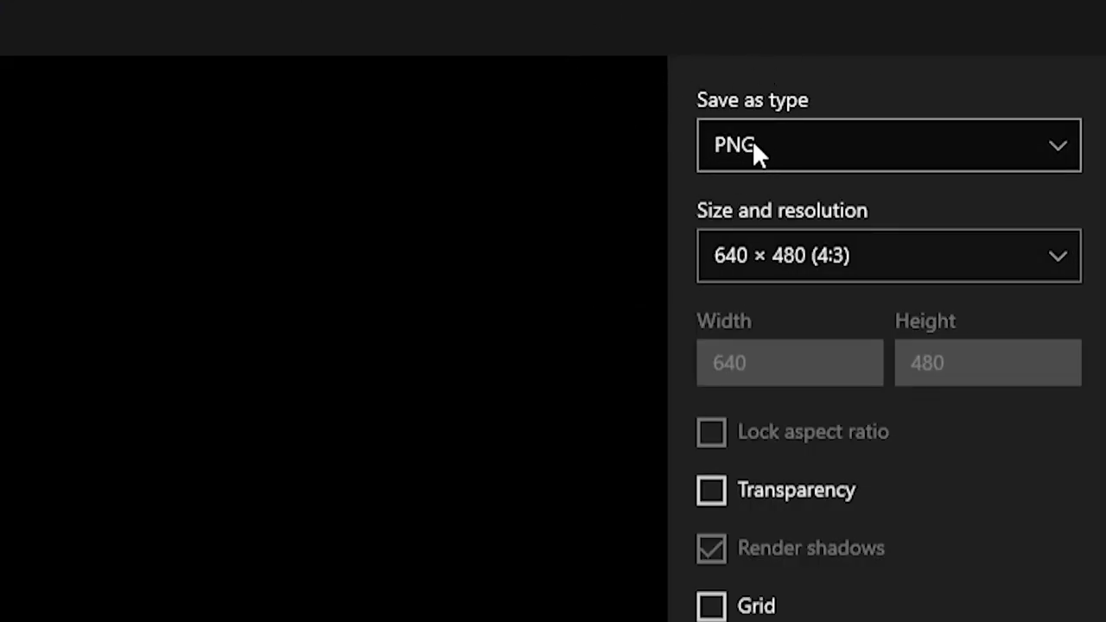
left_click(733, 262)
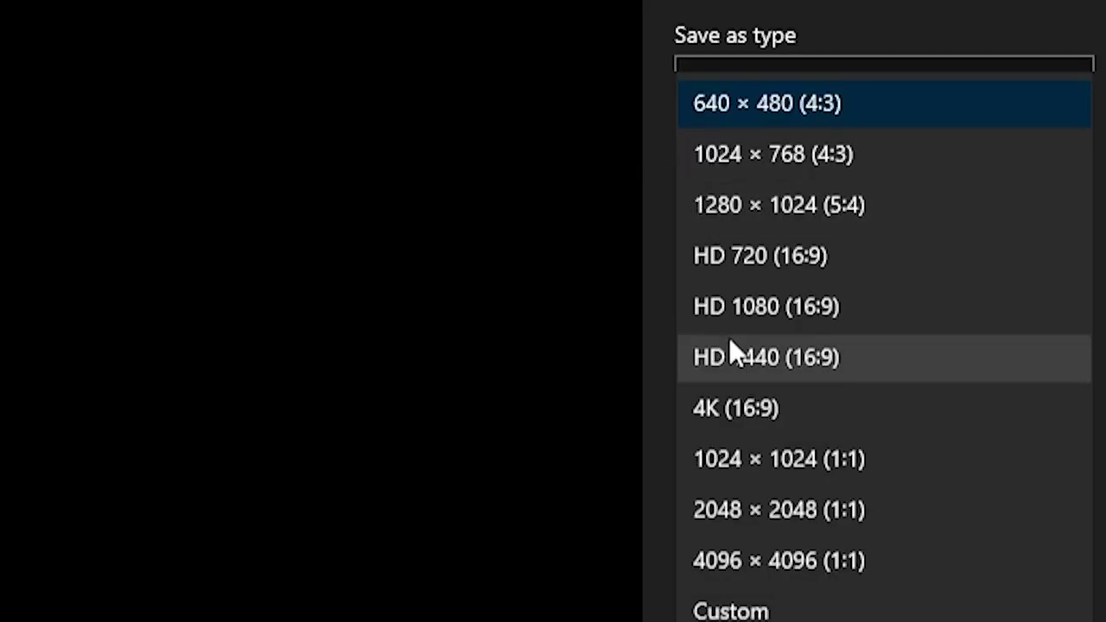
left_click(761, 311)
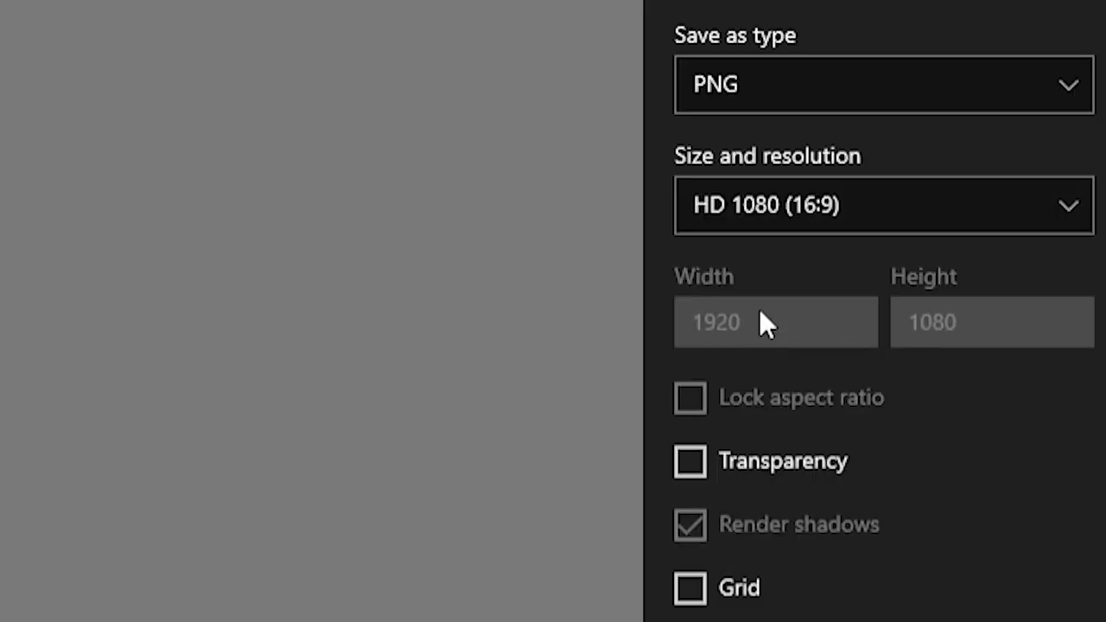
left_click(686, 464)
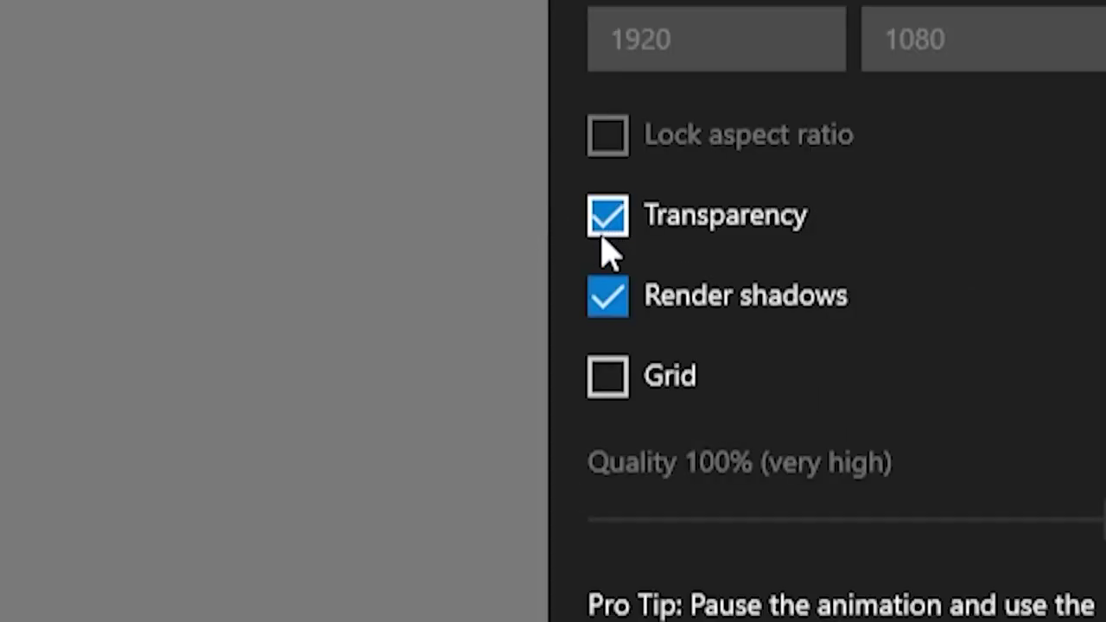
left_click(608, 304)
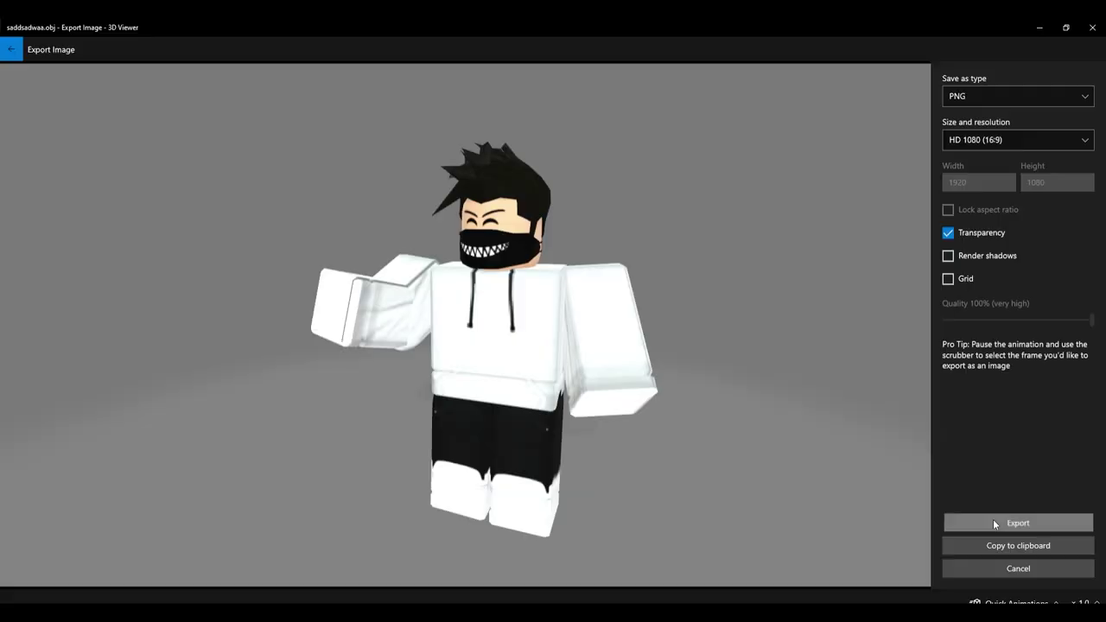
left_click(856, 471)
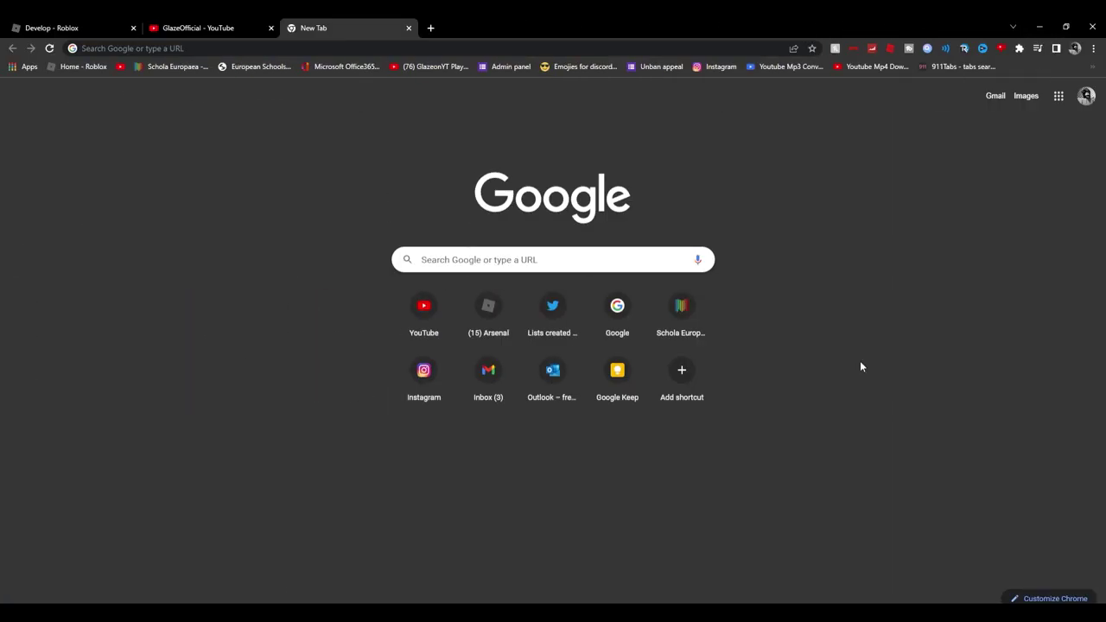
Open pixlr.com/e/ in Chrome and create a new untitled 1920 × 1080 document without a background
left_click(182, 51)
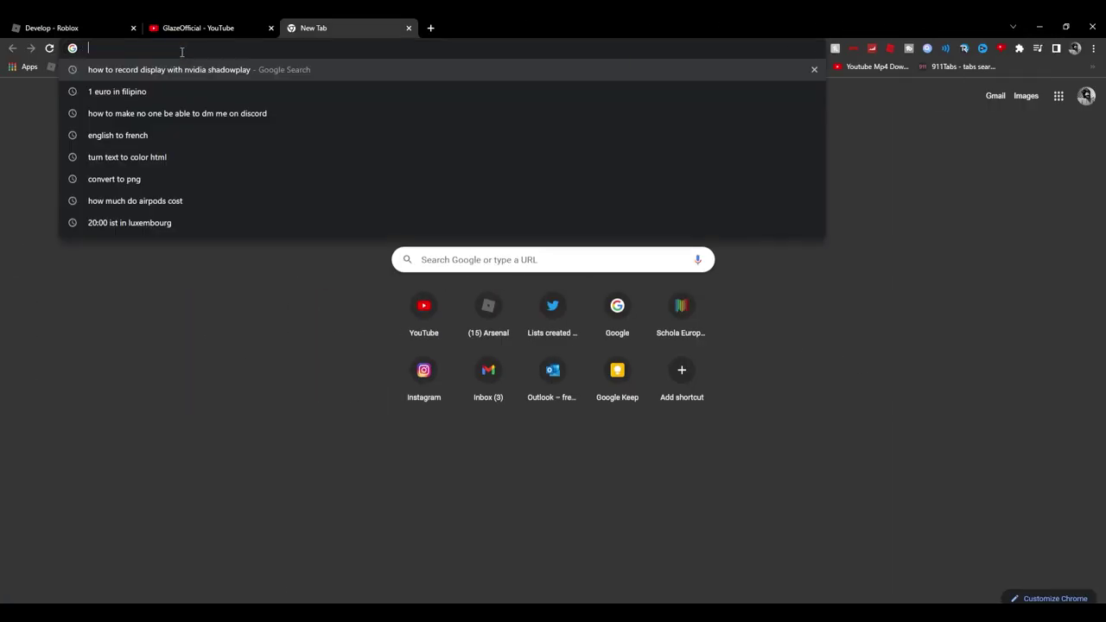
type("pi")
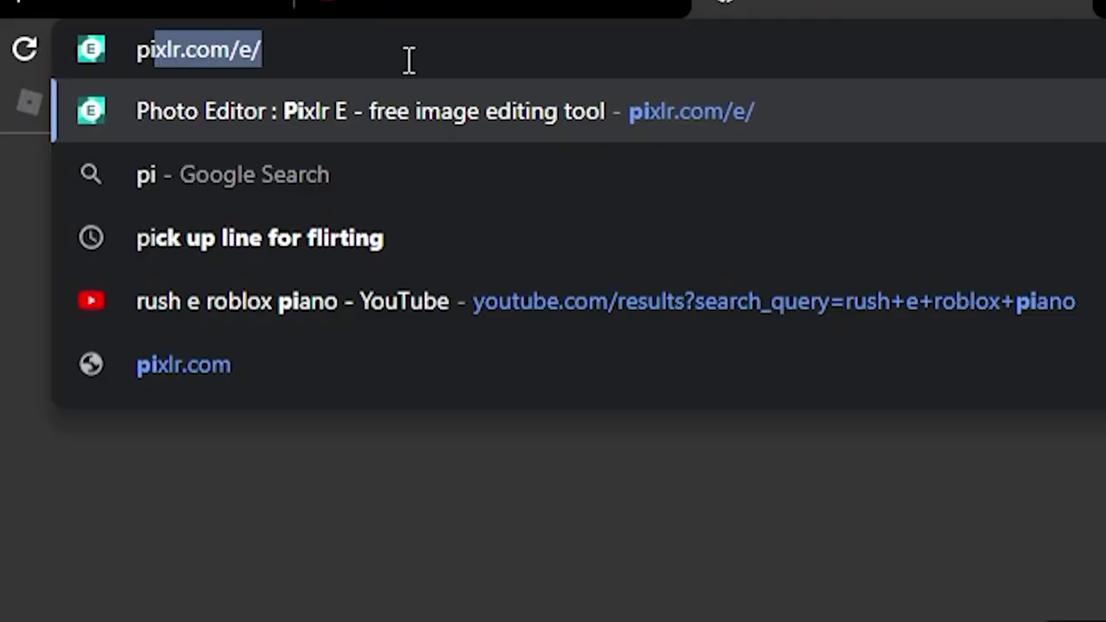
key("Return")
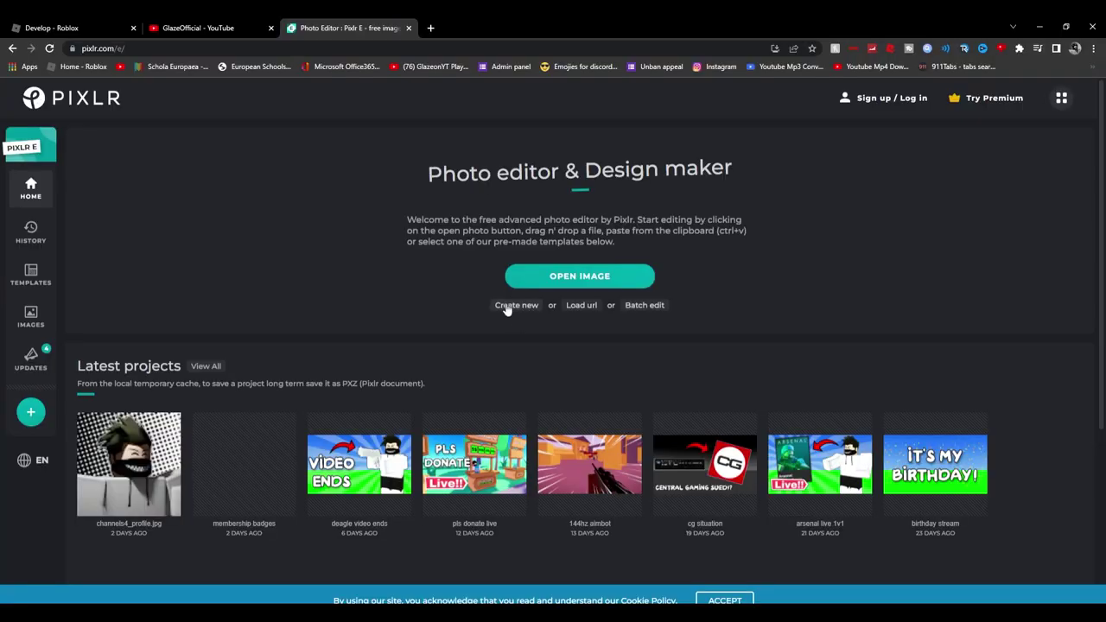
left_click(510, 307)
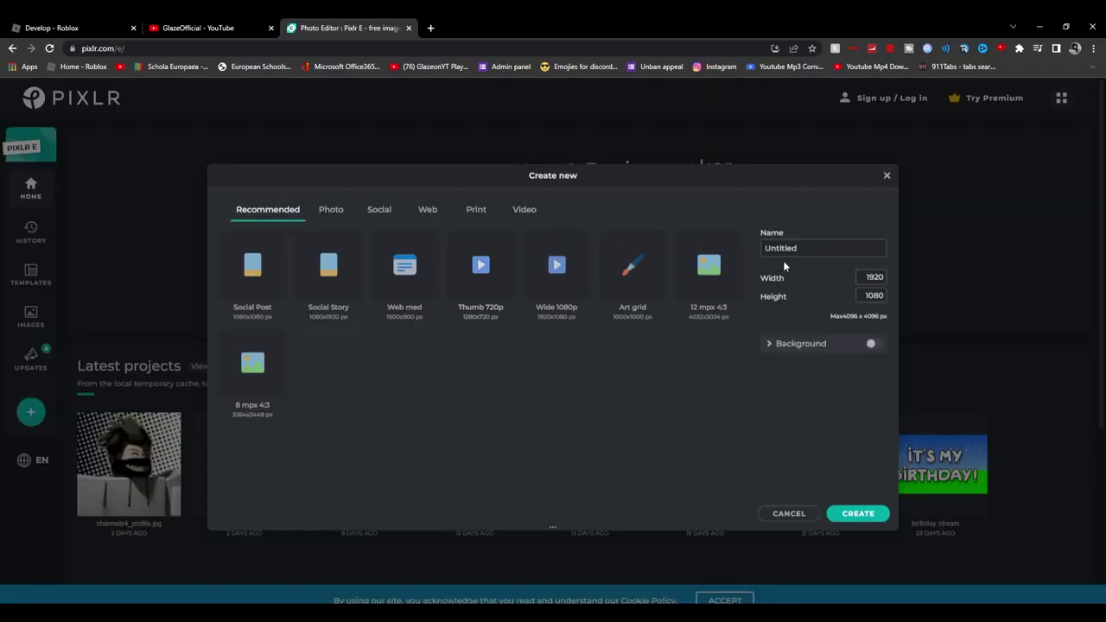
left_click(856, 522)
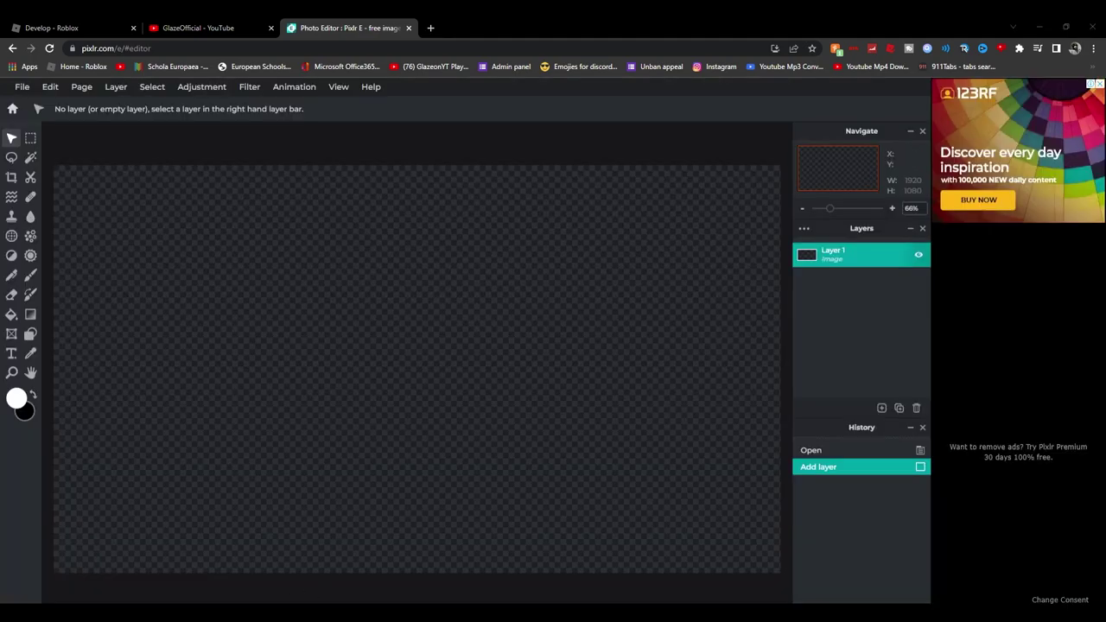
Add background.jpg as a locked layer and place the exported avatar PNG above it on the canvas
left_click_drag(1105, 353, 543, 353)
left_click(626, 384)
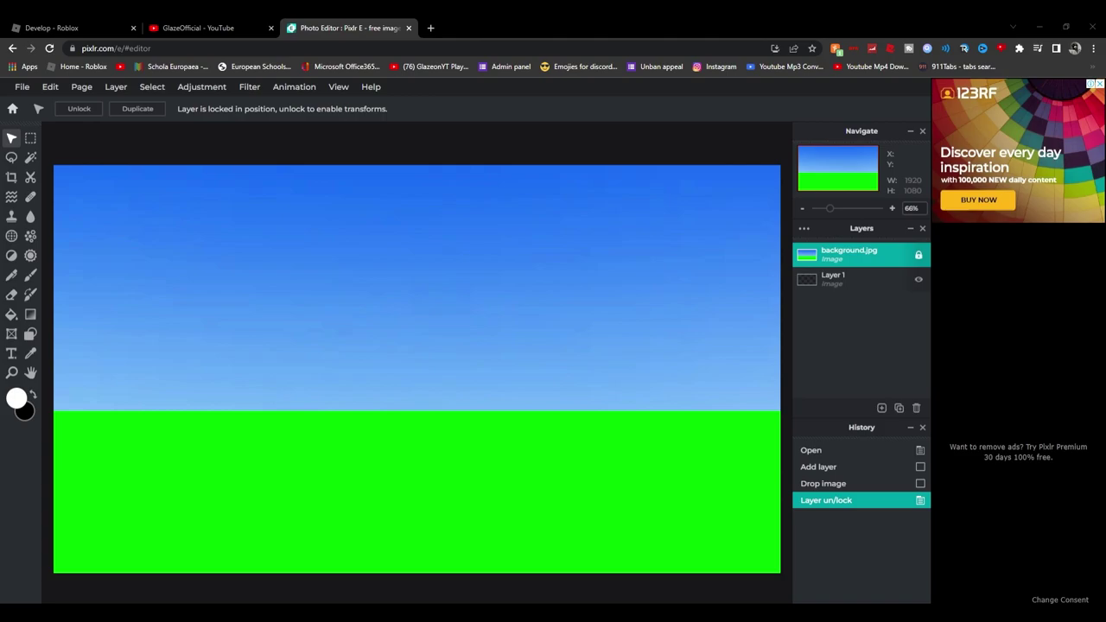
left_click_drag(364, 355, 459, 353)
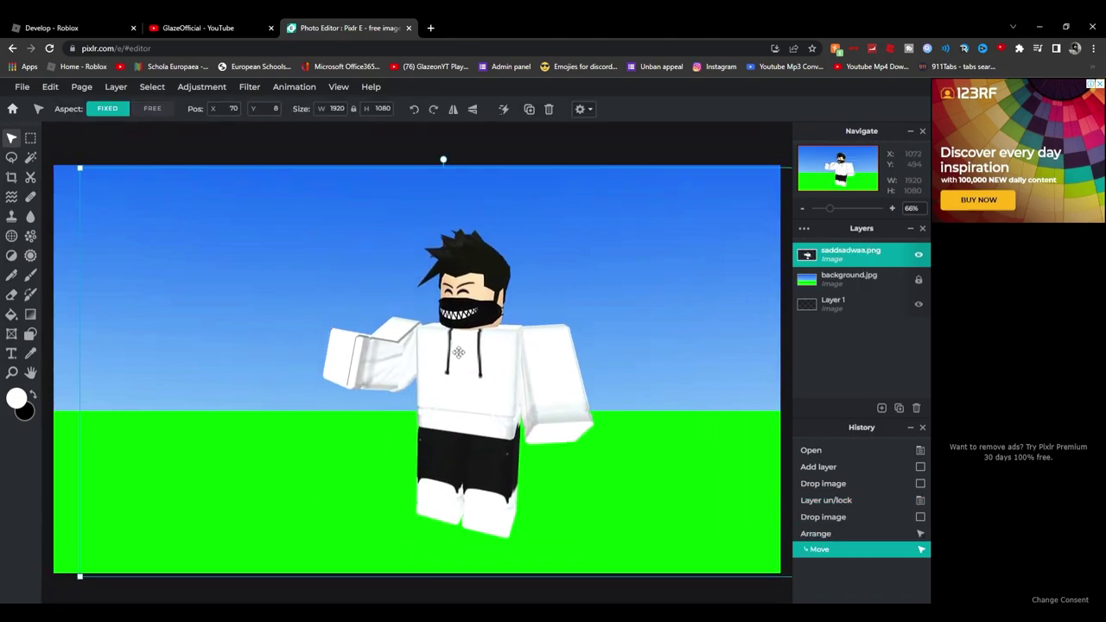
mouse_move(387, 321)
left_mouse_down()
mouse_move(316, 316)
mouse_move(382, 309)
left_mouse_up()
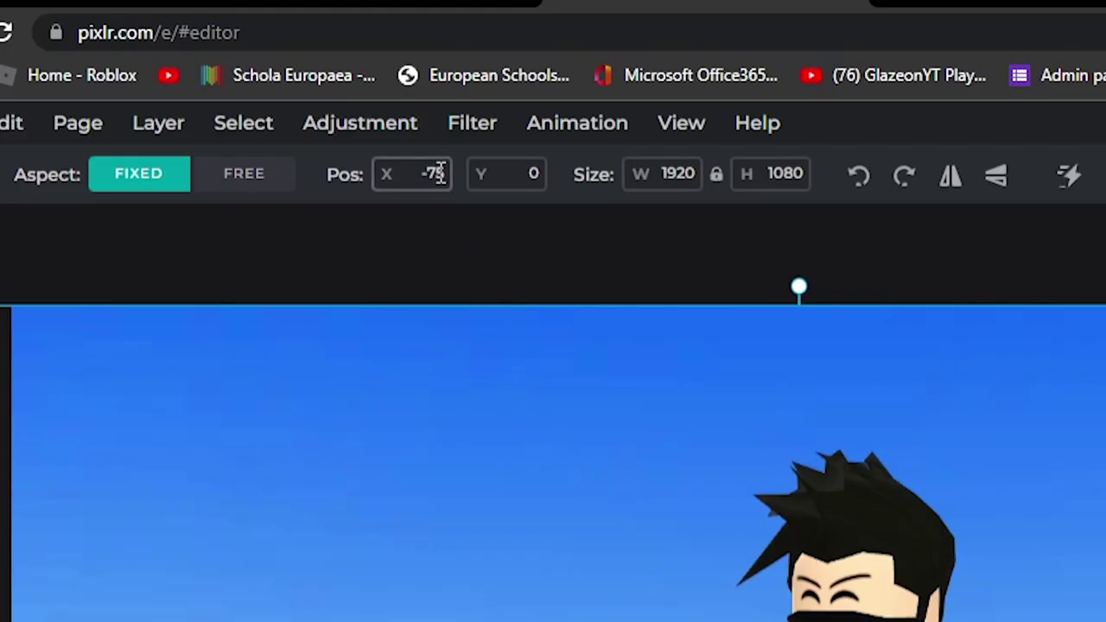
Set the avatar layer's brightness to 31 with slightly raised contrast, and move the avatar to X 348, Y 0
left_click(386, 125)
left_click(346, 284)
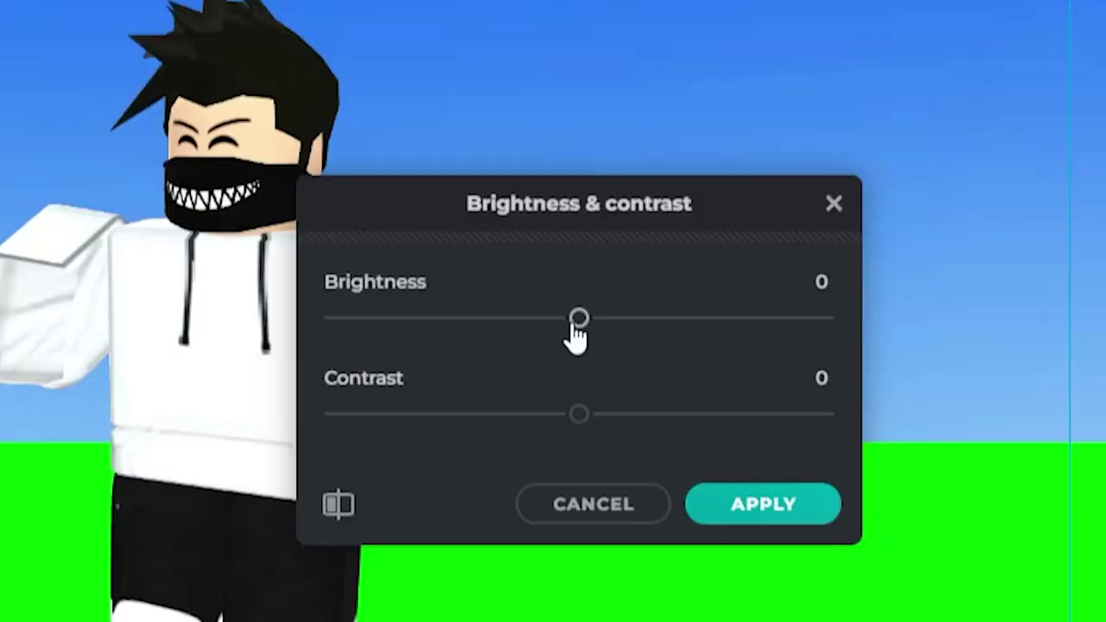
left_click_drag(576, 333, 662, 343)
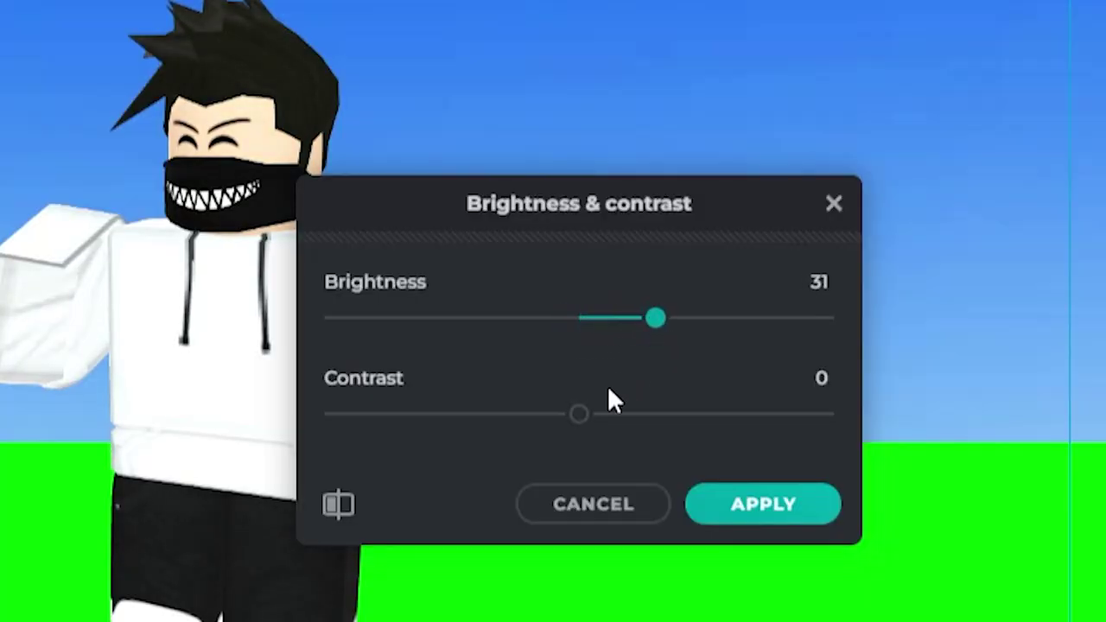
left_click_drag(580, 422, 593, 428)
left_click(725, 510)
left_click_drag(437, 367, 578, 367)
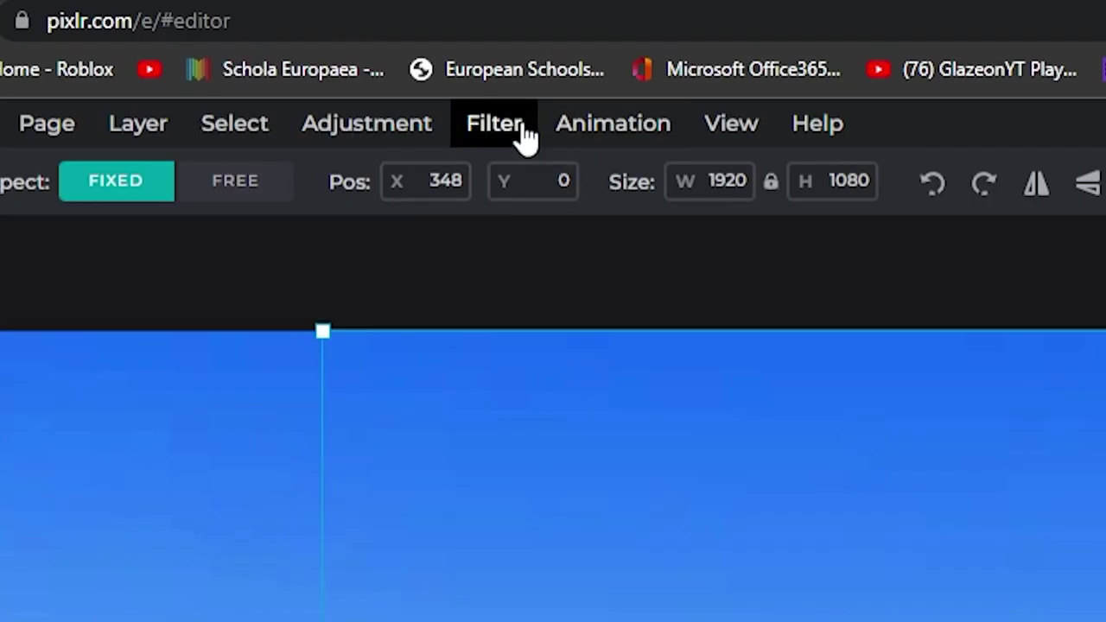
Start an outer glow on the avatar layer and set its colour to black (#000000)
left_click(255, 89)
left_click(207, 246)
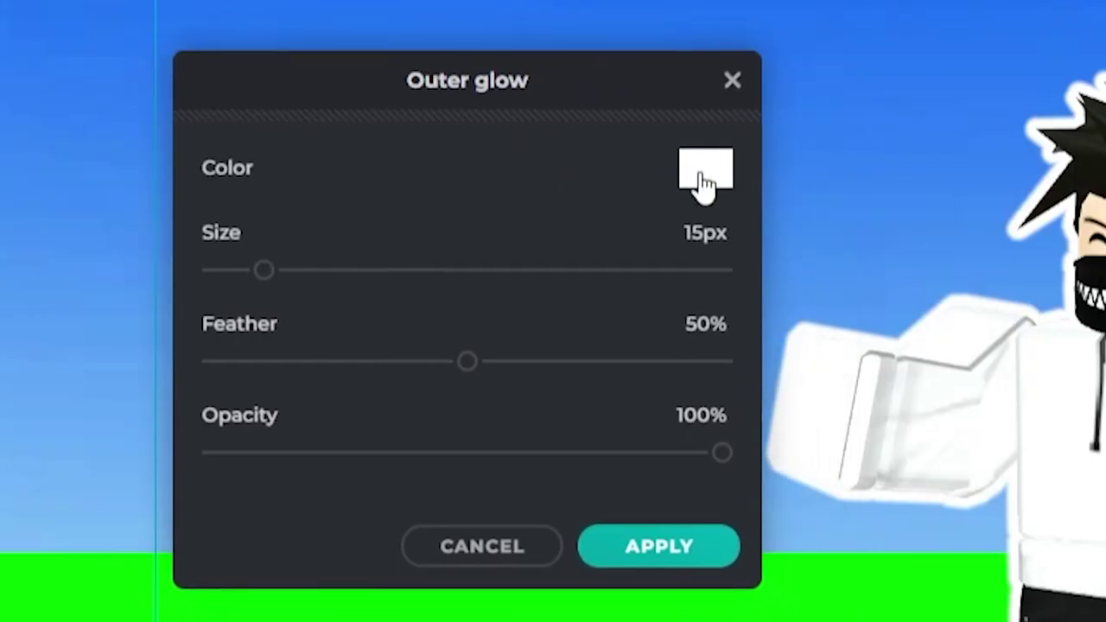
left_click(704, 173)
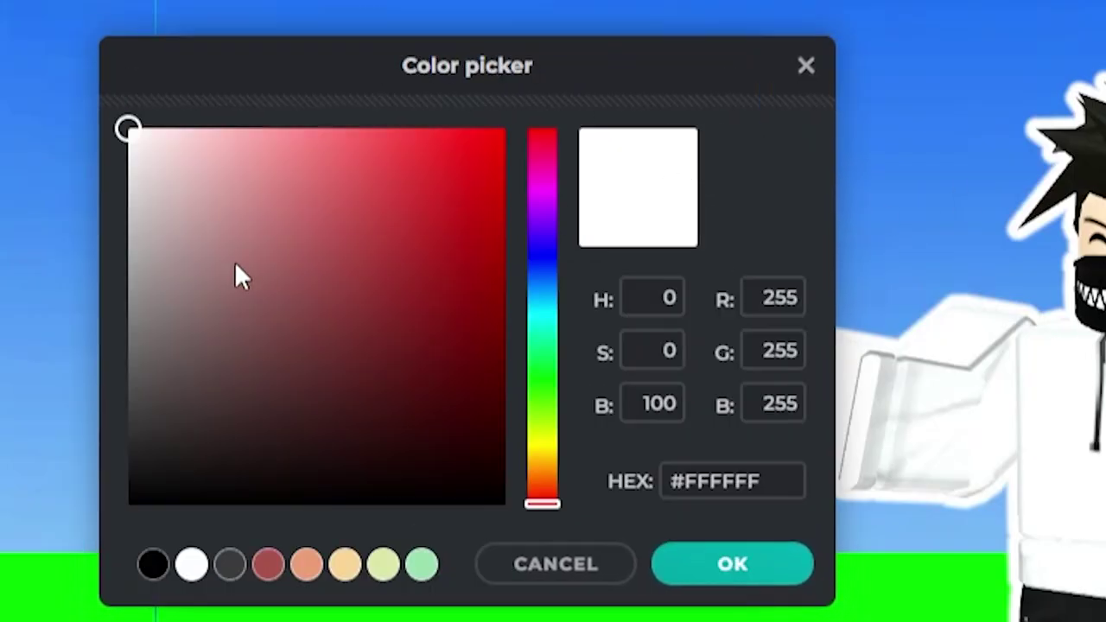
left_click_drag(162, 456, 67, 524)
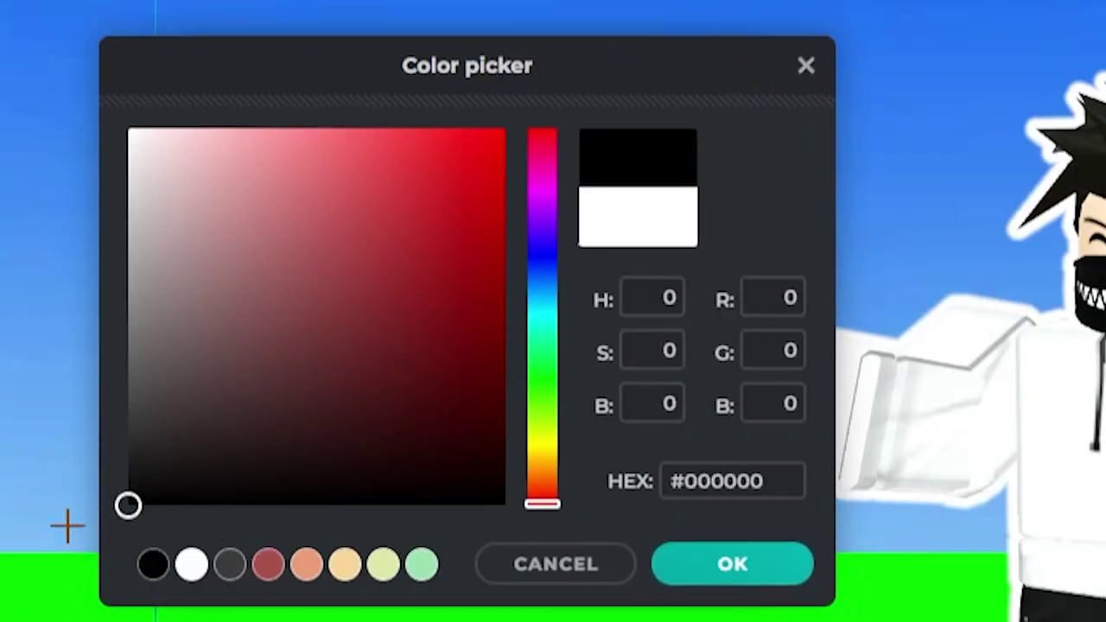
left_click(679, 581)
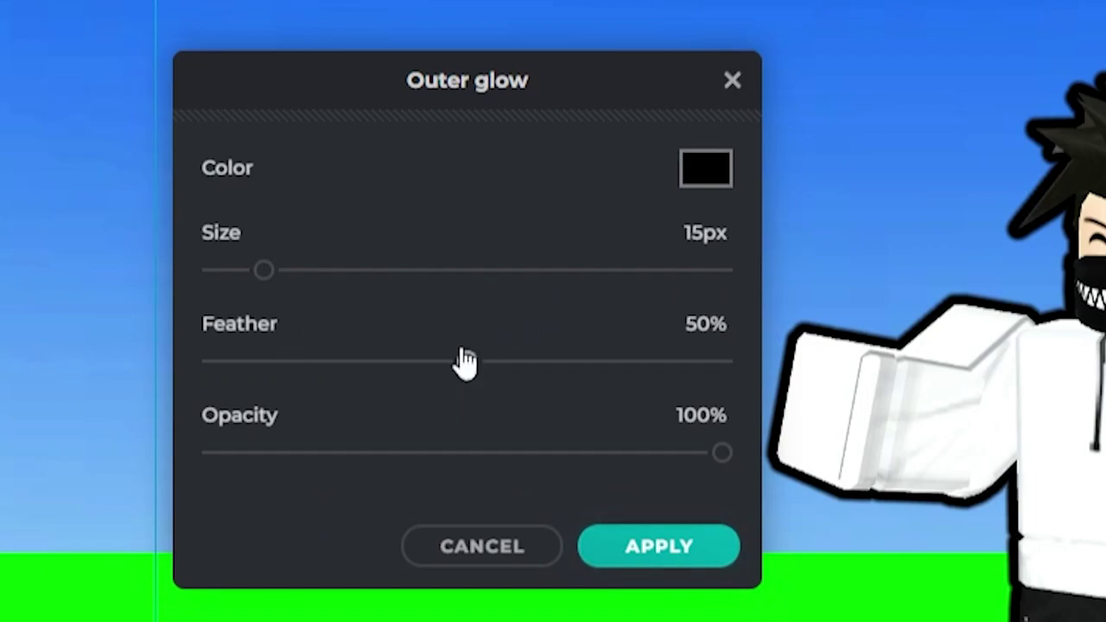
Apply the avatar's outer glow with a size of 10 px, feather 100% and opacity 58%
left_click_drag(465, 362, 820, 338)
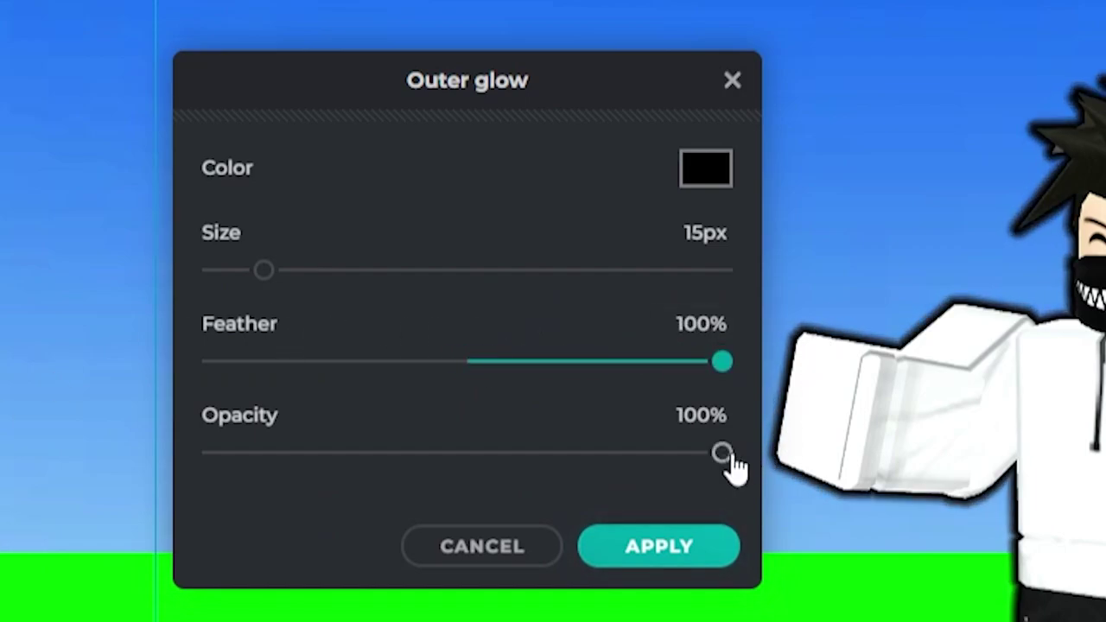
left_click_drag(731, 458, 471, 451)
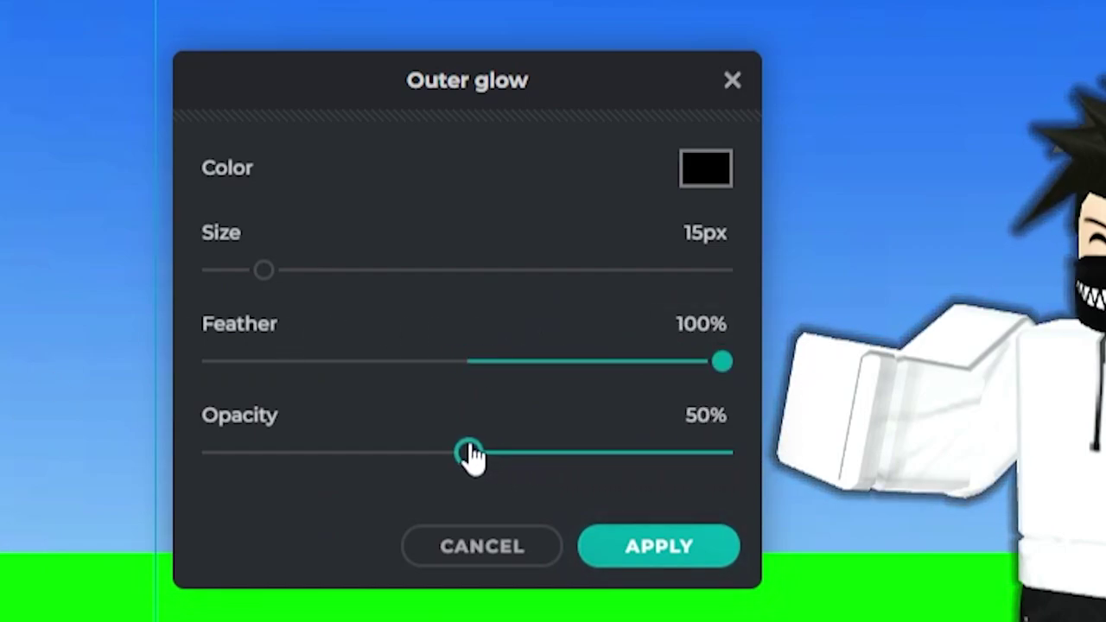
left_click_drag(267, 277, 249, 287)
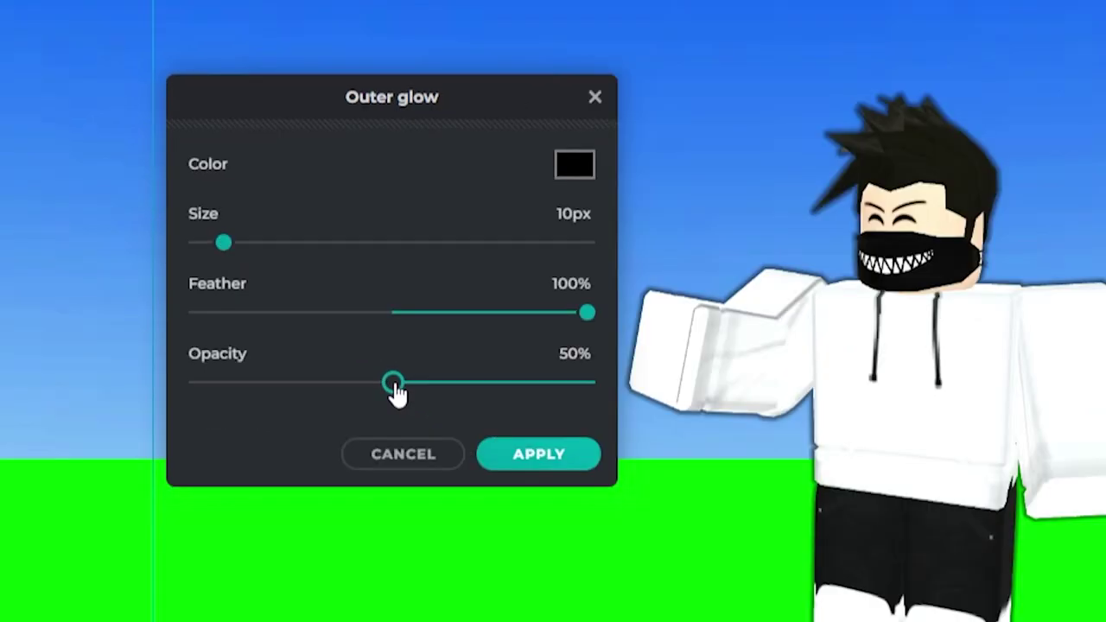
left_click_drag(471, 461, 495, 460)
left_click_drag(413, 385, 425, 386)
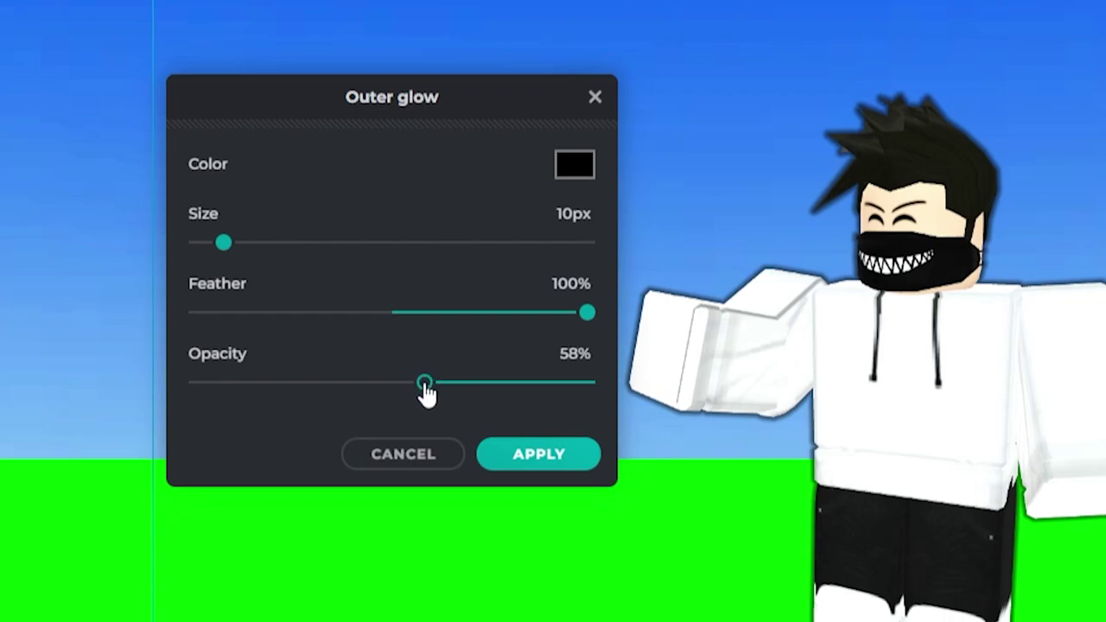
left_click(530, 458)
Enlarge the avatar to about 2822 × 1587 and position it at about X -32, Y -220
left_click_drag(526, 323, 678, 459)
left_click_drag(341, 298, 98, 176)
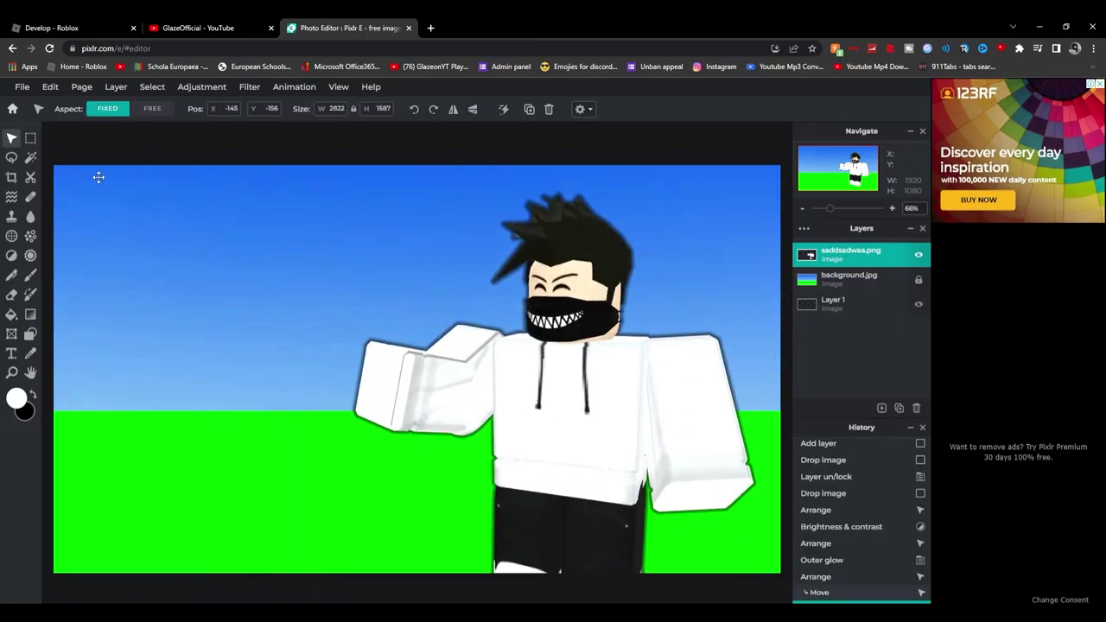
left_click_drag(648, 475, 698, 362)
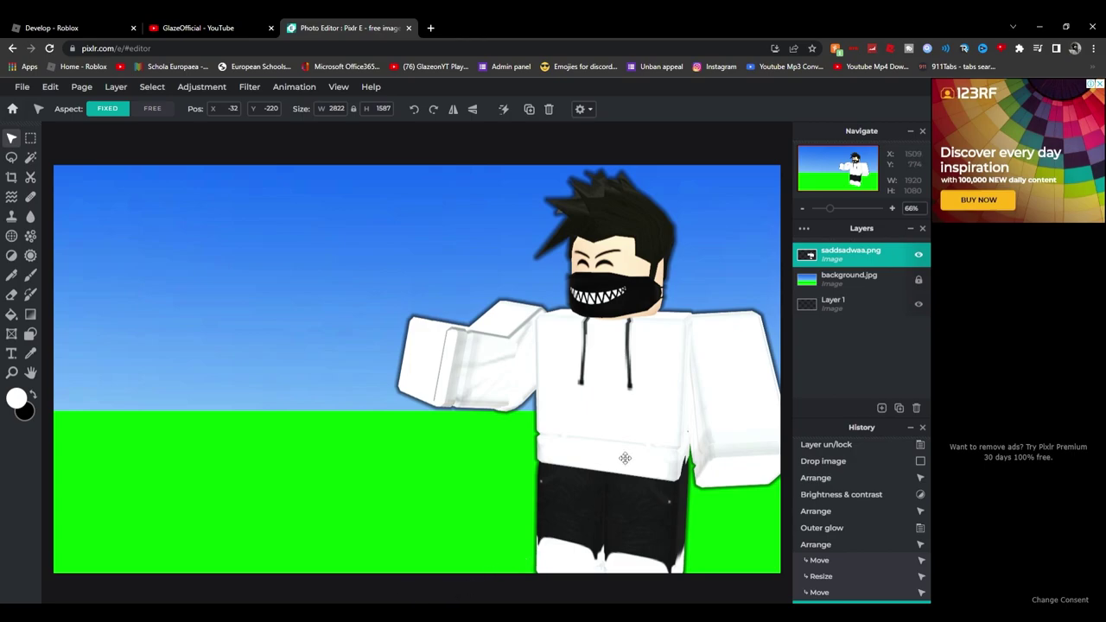
Capture the Arsenal game card from the Roblox home page, paste it into the Pixlr E document and enlarge it to about 377 × 545
left_click(76, 29)
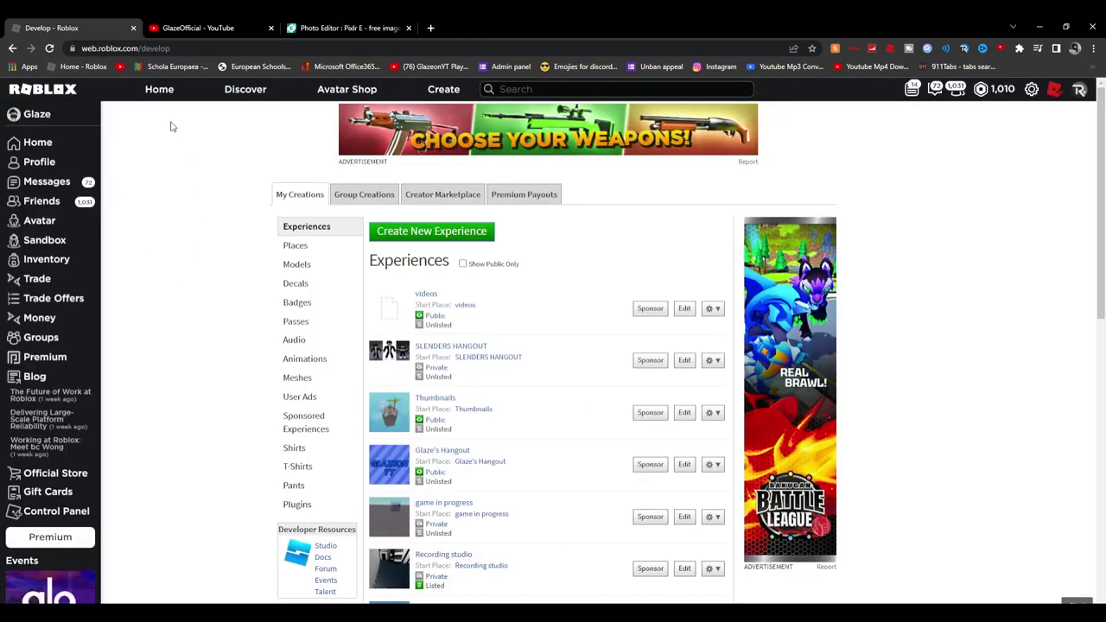
left_click(157, 93)
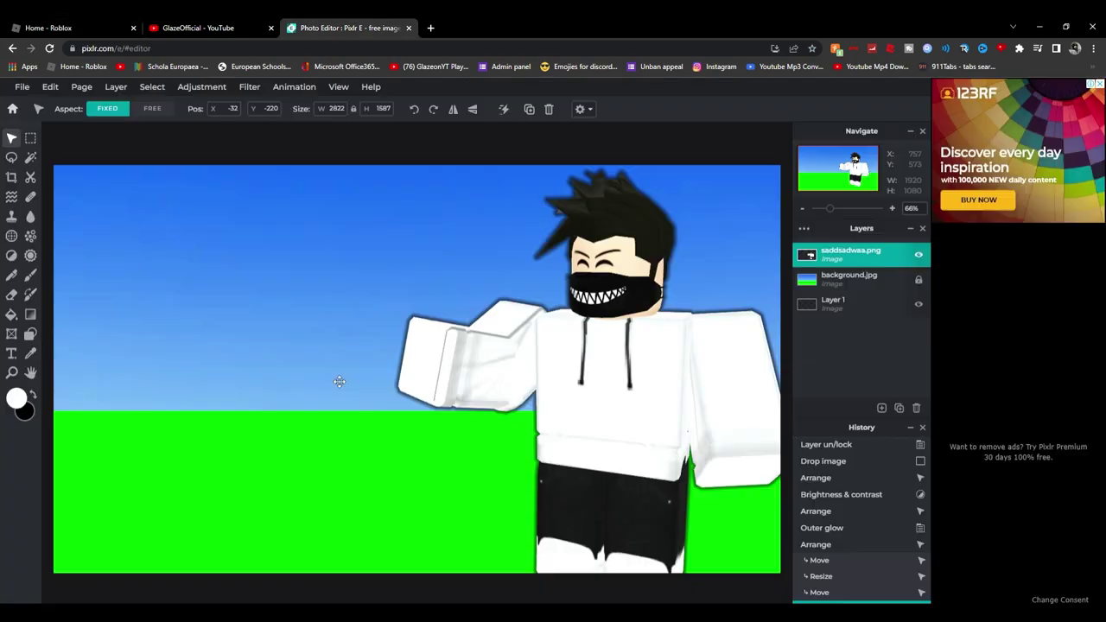
key("ctrl+v")
left_click_drag(415, 361, 256, 332)
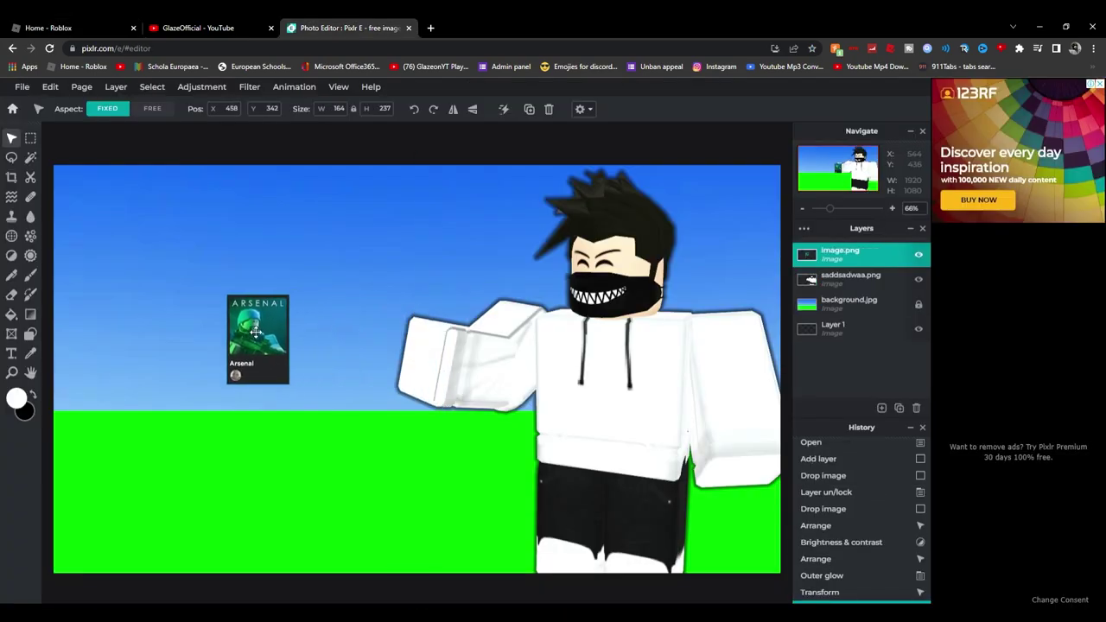
left_click_drag(295, 379, 275, 401)
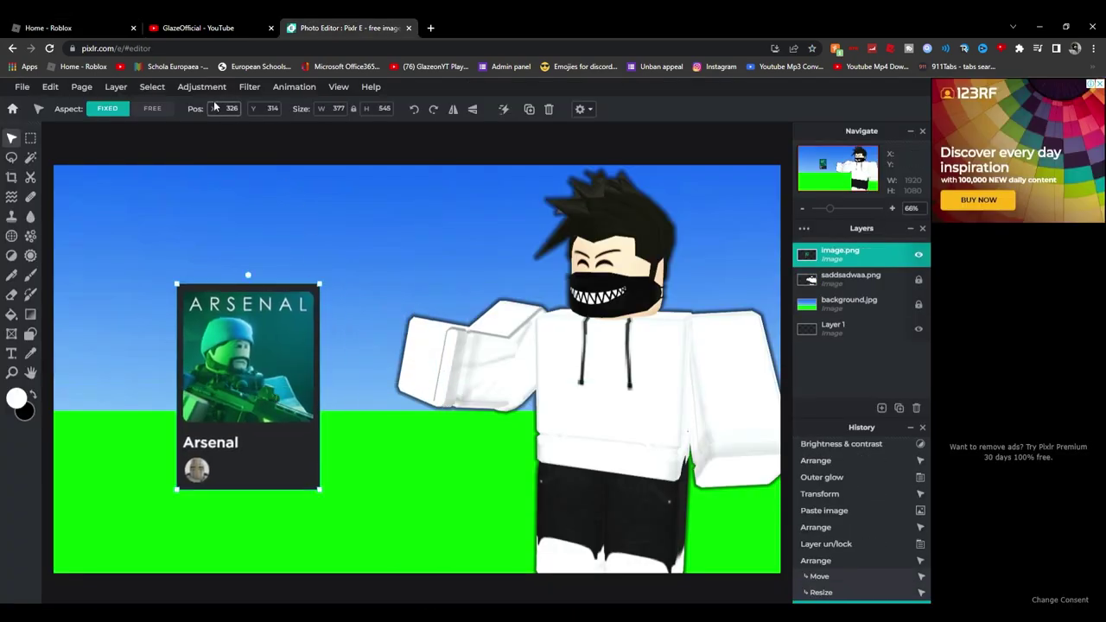
Set the Arsenal card's brightness to 23 and move the card up to about X 331, Y 212
left_click(207, 88)
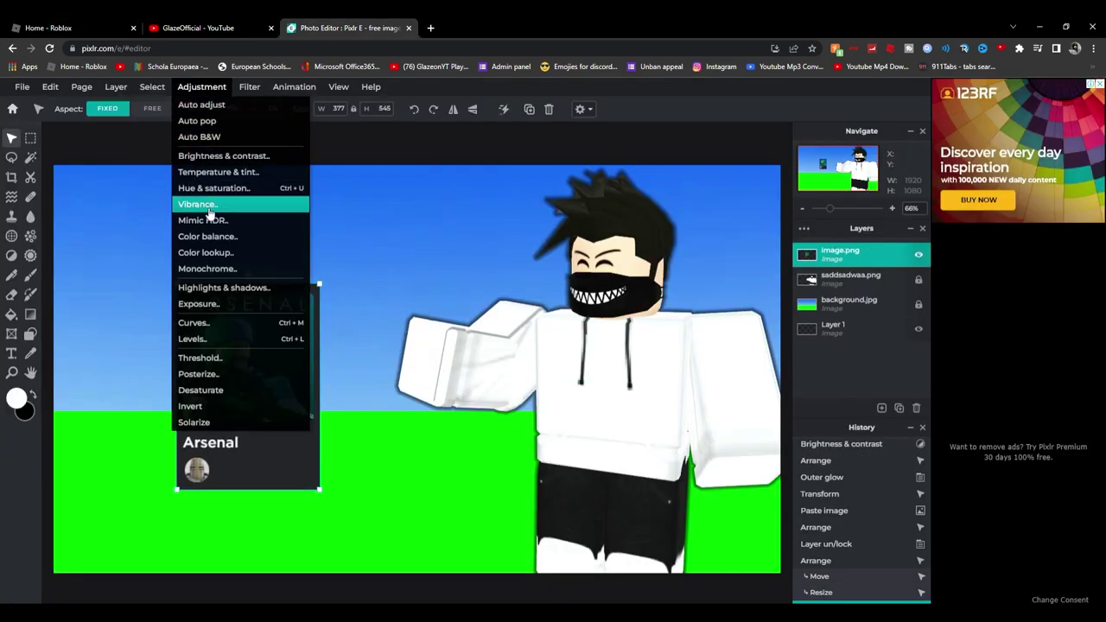
left_click(213, 158)
left_click_drag(304, 338, 331, 338)
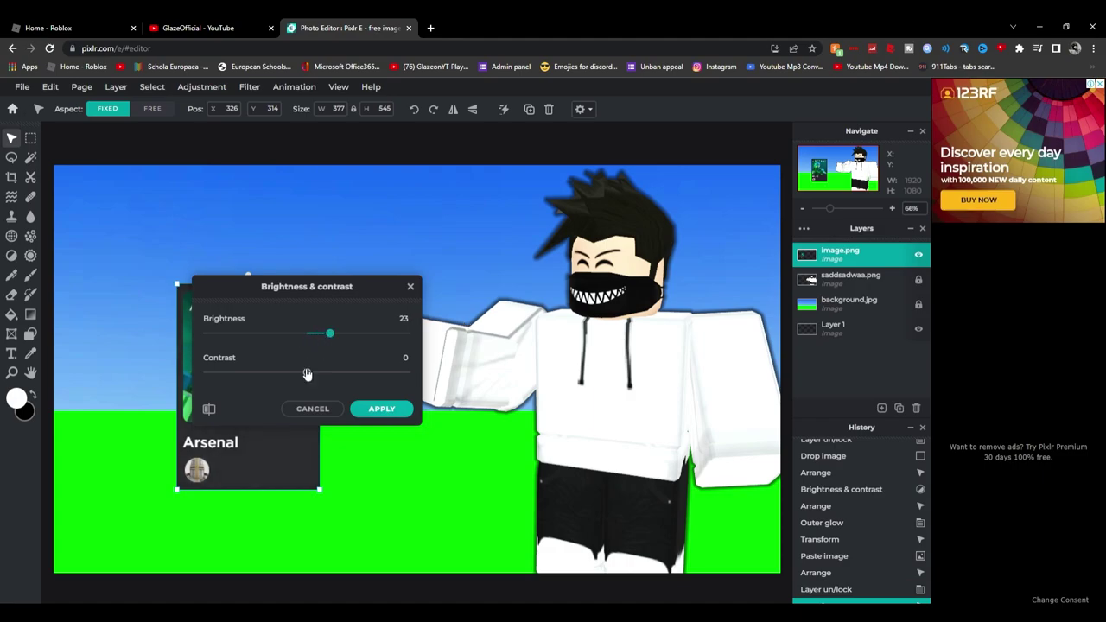
left_click(381, 409)
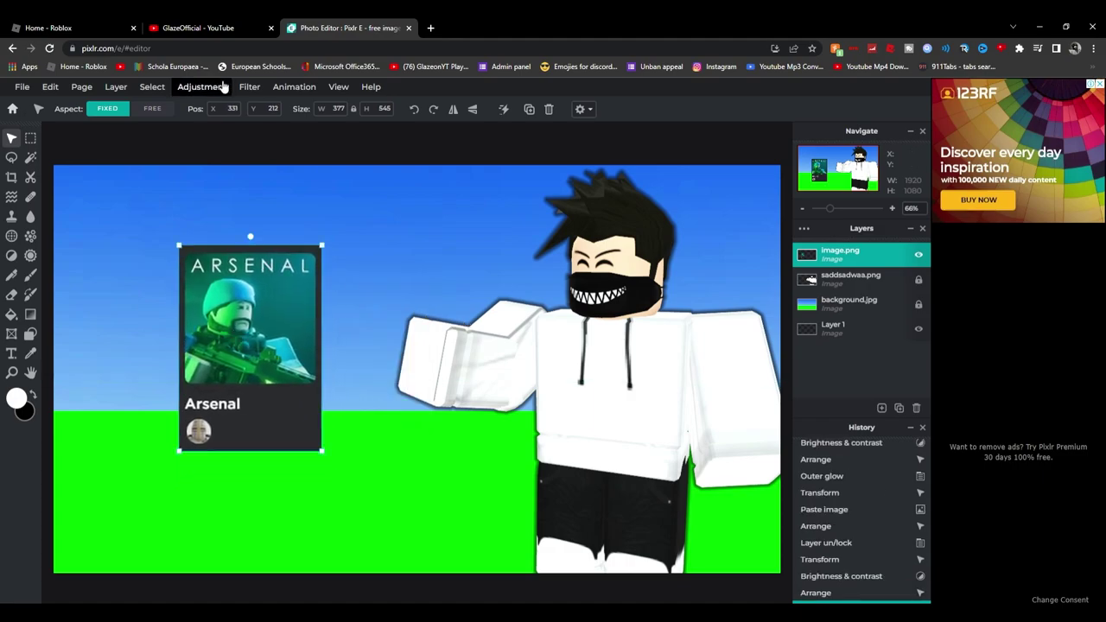
Add a black outer glow to the Arsenal card with size 12 px, feather 100% and opacity 56%
left_click(249, 86)
left_click(264, 261)
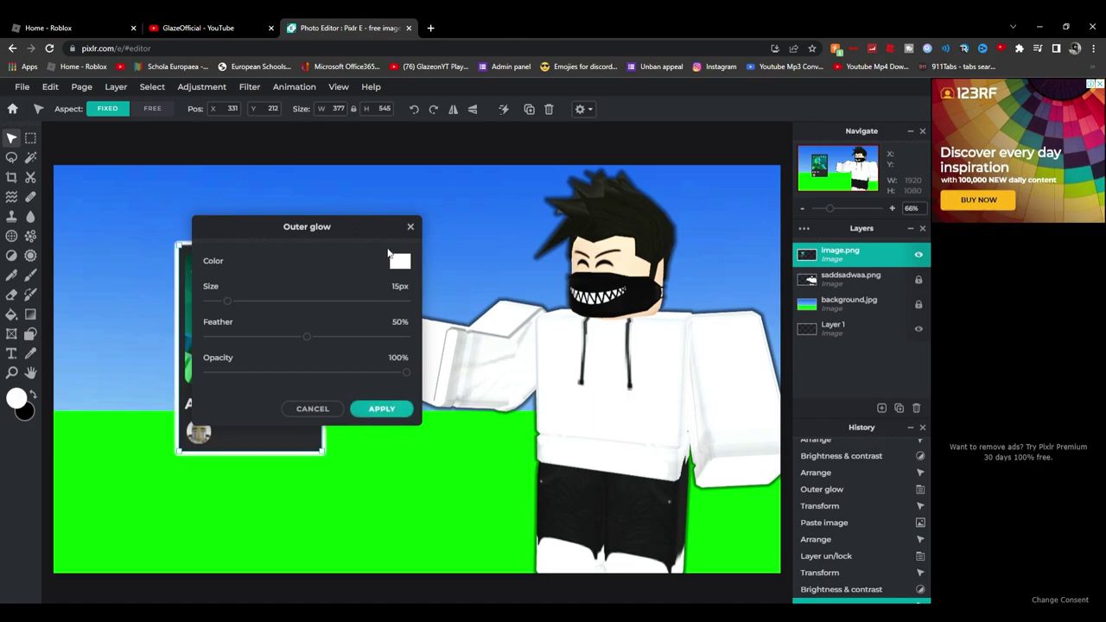
left_click(401, 262)
left_click_drag(303, 331, 141, 388)
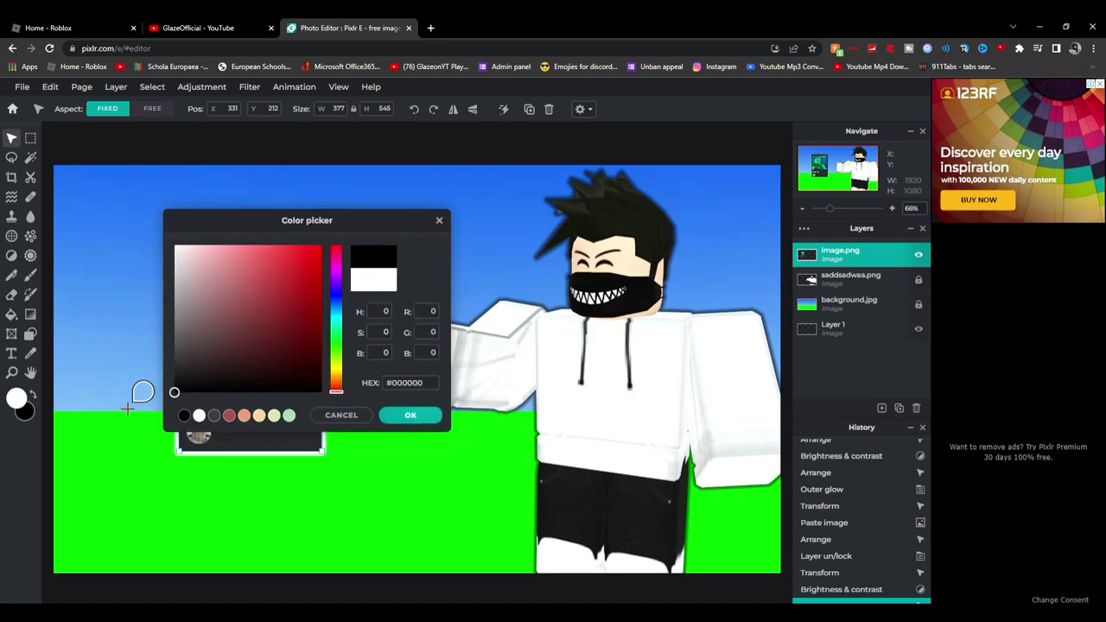
left_click(413, 415)
left_click_drag(296, 338, 321, 370)
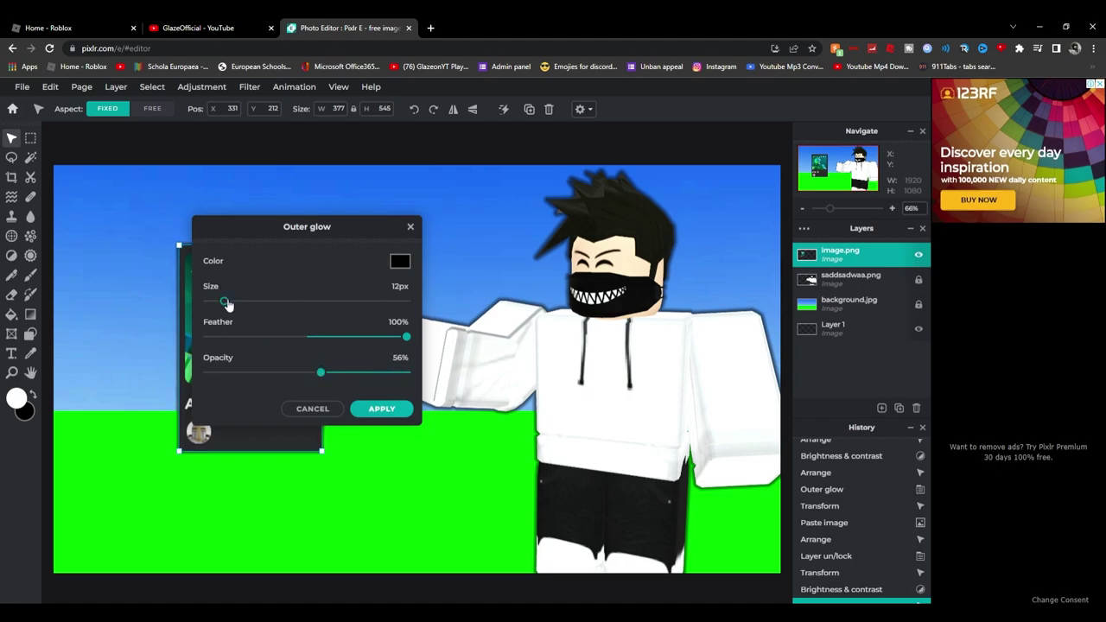
left_click(387, 414)
Enlarge the Arsenal card to nearly the canvas height beside the avatar and tilt it counterclockwise
left_click_drag(175, 458, 69, 602)
left_click_drag(238, 432, 288, 378)
left_click_drag(249, 179, 211, 178)
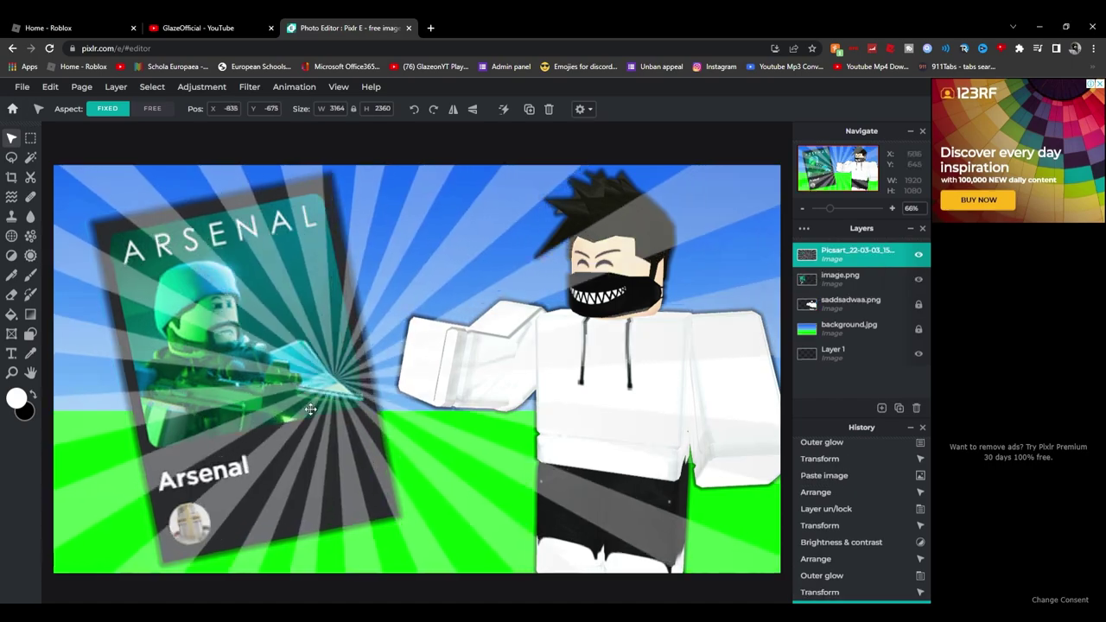
Move the sunburst image to about X -1072, Y -725 and place its layer between the avatar and background.jpg
left_click_drag(593, 328, 519, 296)
left_click_drag(847, 257, 861, 304)
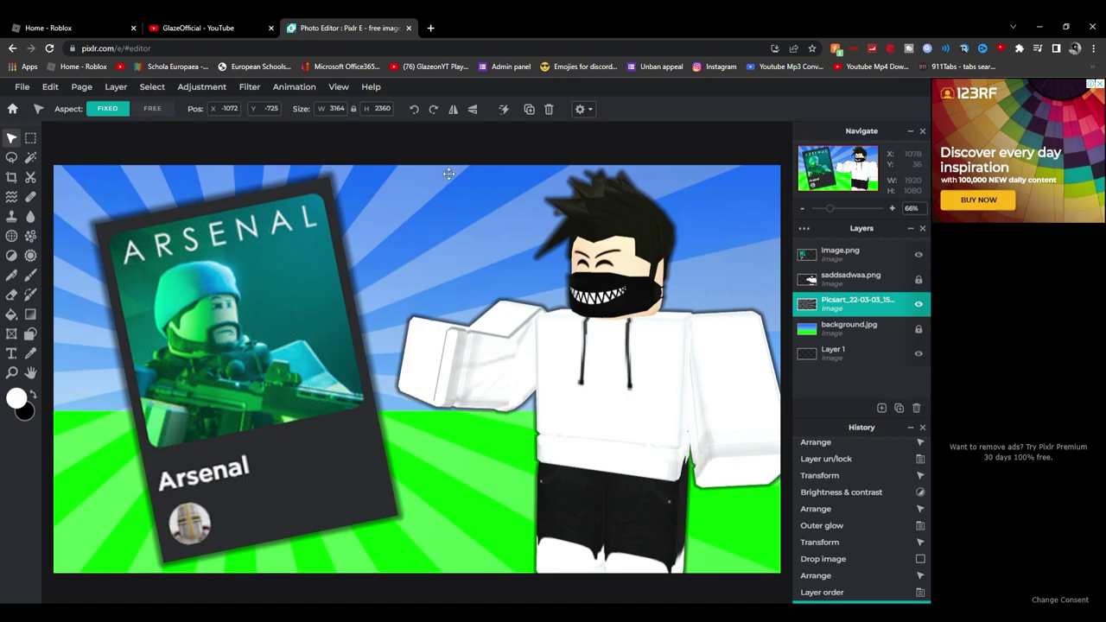
Lock the sunburst layer and open the layer settings of the Arsenal card image.png
left_click(829, 307)
left_click(764, 420)
left_click(834, 252)
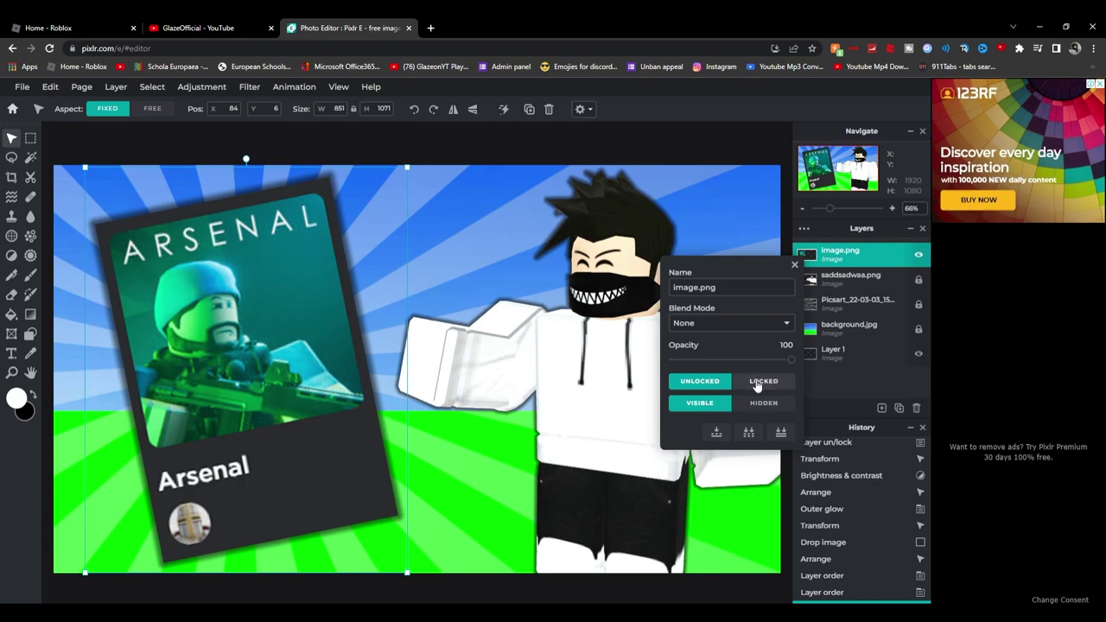